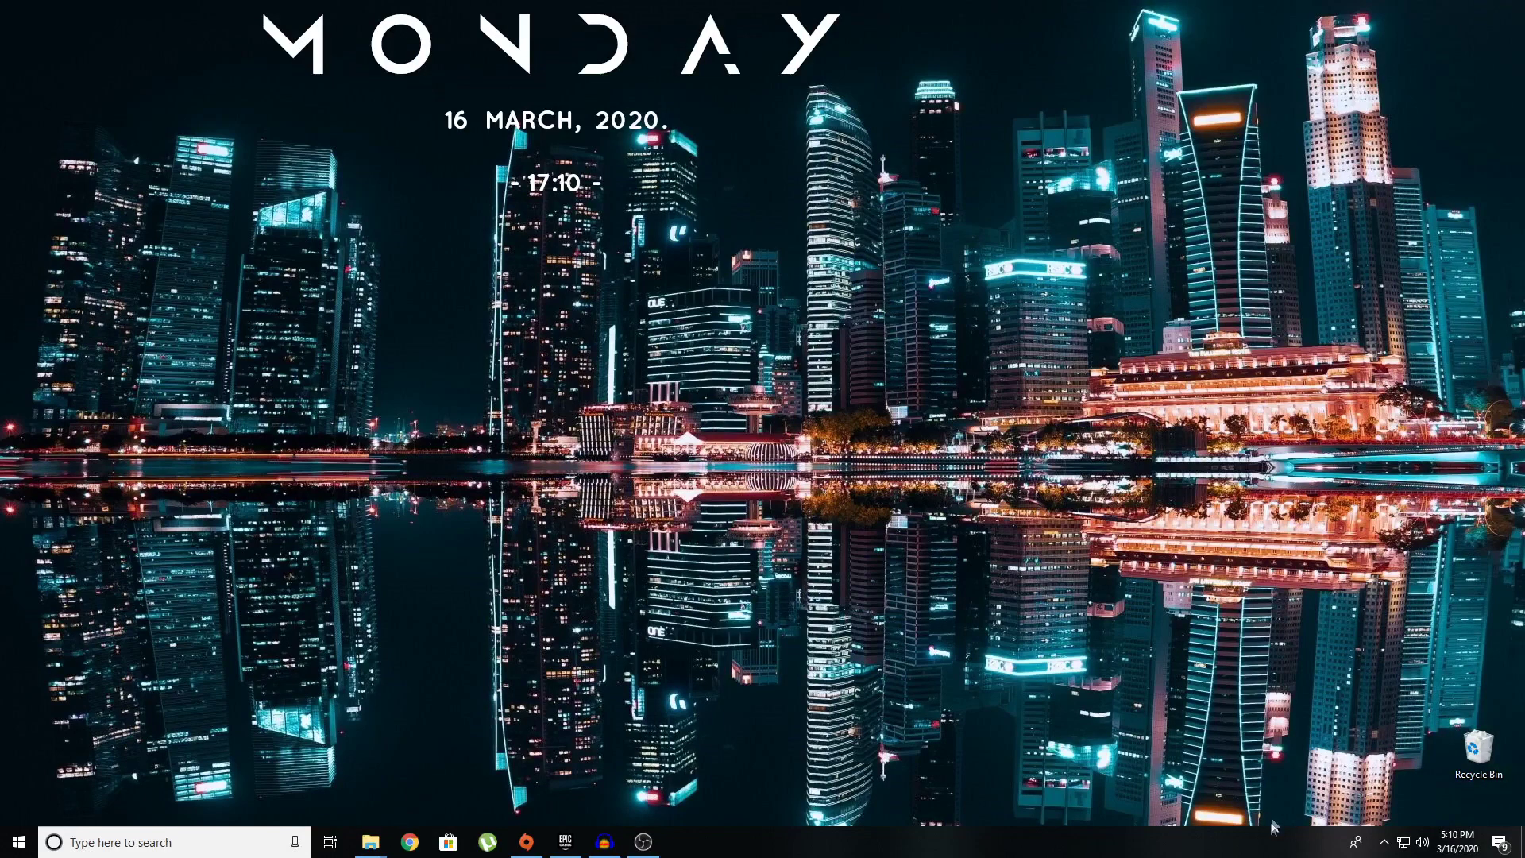
Restore and reposition the launcher, then start installing Fortnite from the Library tile.
{"action": "left_click", "coordinate": [577, 844]}
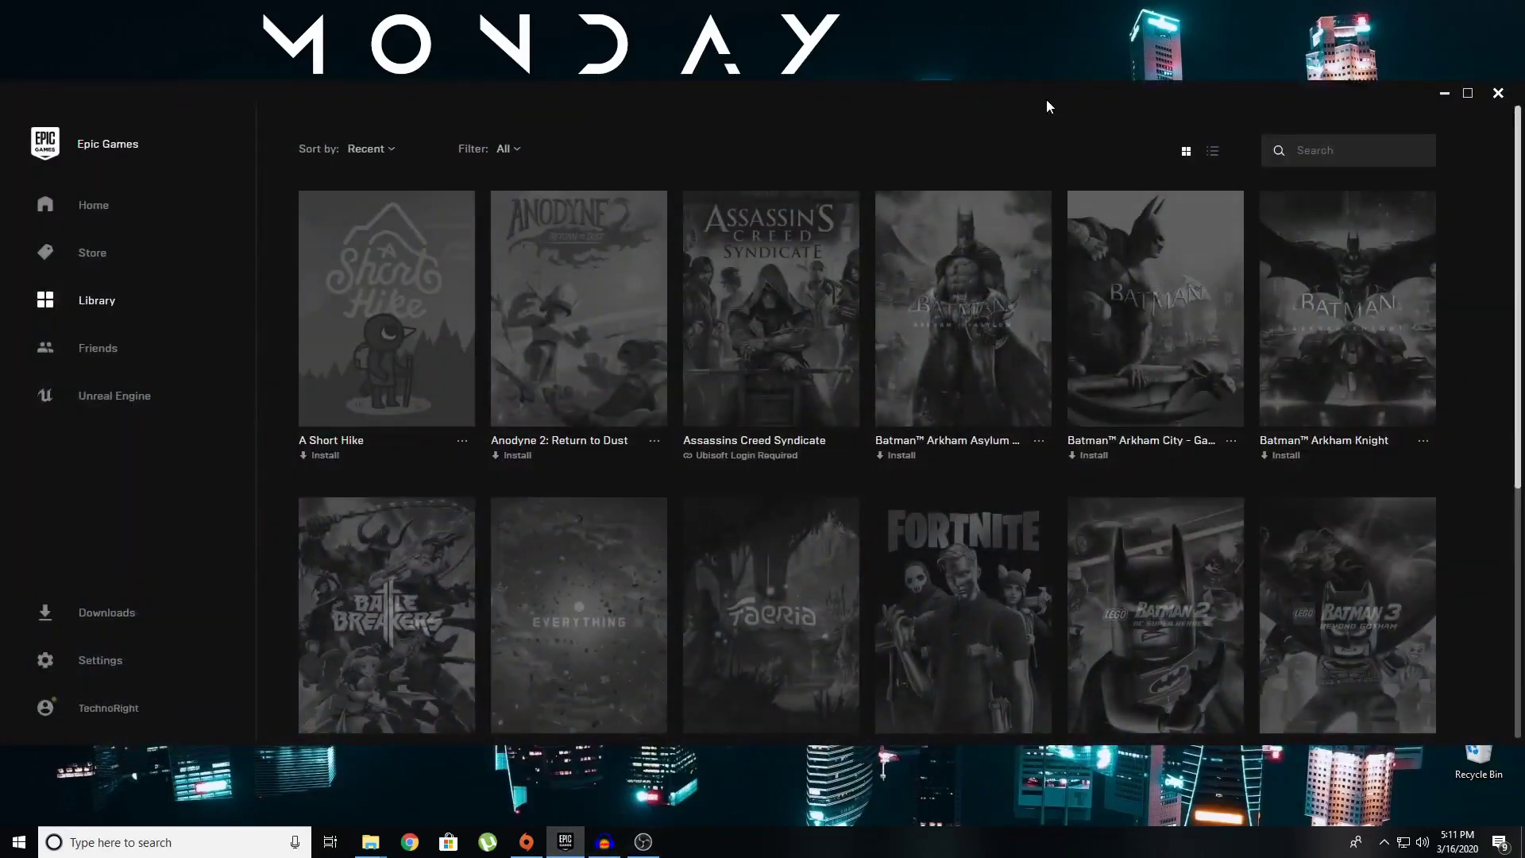
{"action": "mouse_move", "coordinate": [1046, 106]}
{"action": "left_mouse_down"}
{"action": "mouse_move", "coordinate": [1087, 61]}
{"action": "mouse_move", "coordinate": [1271, 244]}
{"action": "mouse_move", "coordinate": [1017, 112]}
{"action": "mouse_move", "coordinate": [1078, 67]}
{"action": "mouse_move", "coordinate": [1086, 85]}
{"action": "left_mouse_up"}
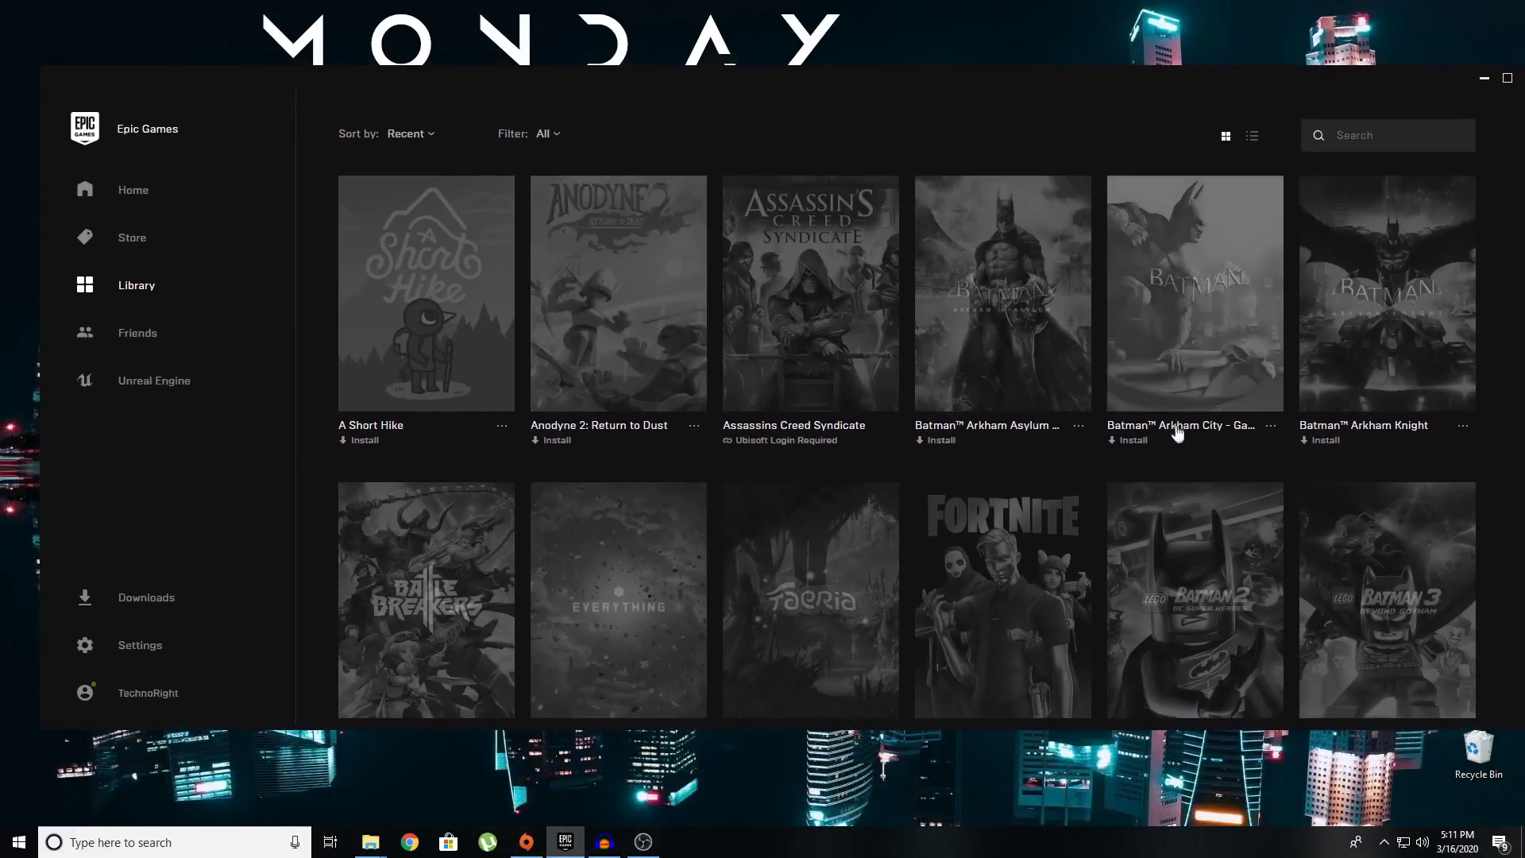
{"action": "scroll", "coordinate": [1128, 381], "scroll_direction": "down", "scroll_amount": 5}
{"action": "scroll", "coordinate": [1104, 374], "scroll_direction": "up", "scroll_amount": 2}
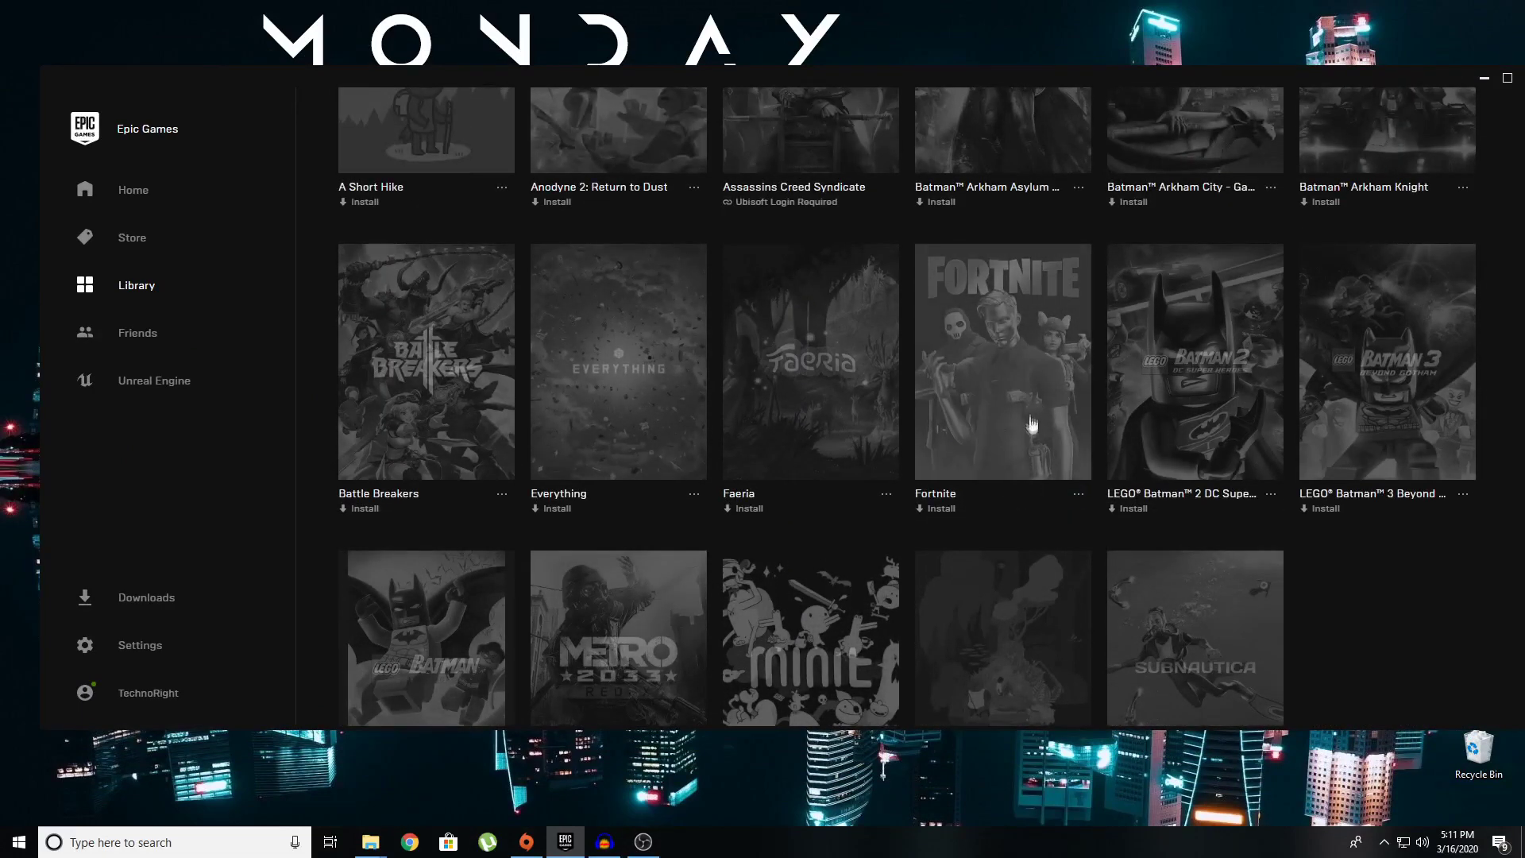
{"action": "left_click_drag", "start_coordinate": [1273, 73], "coordinate": [1131, 69]}
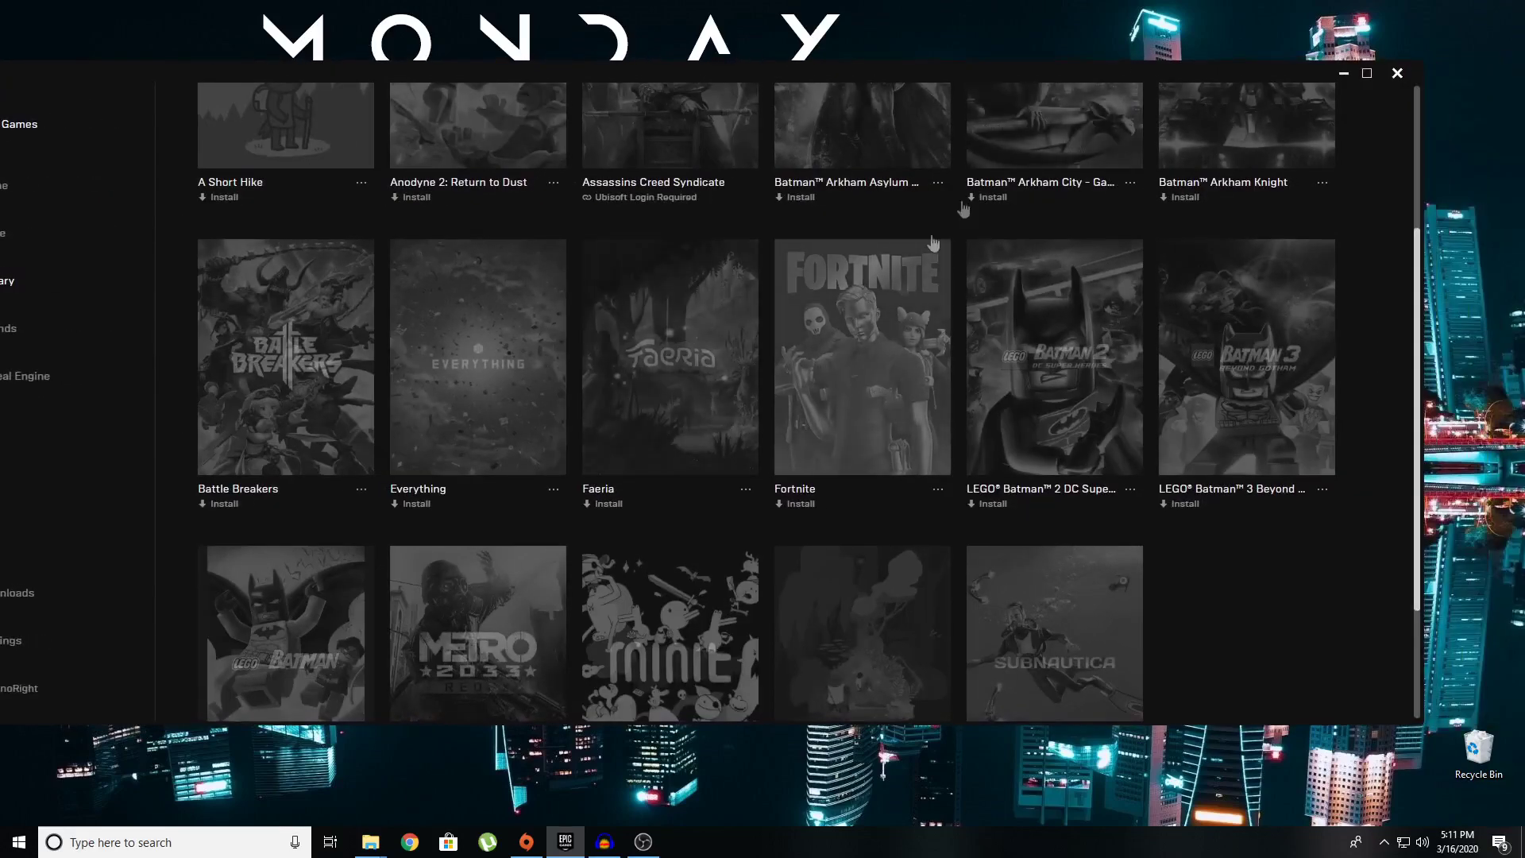
{"action": "left_click_drag", "start_coordinate": [1081, 75], "coordinate": [1097, 53]}
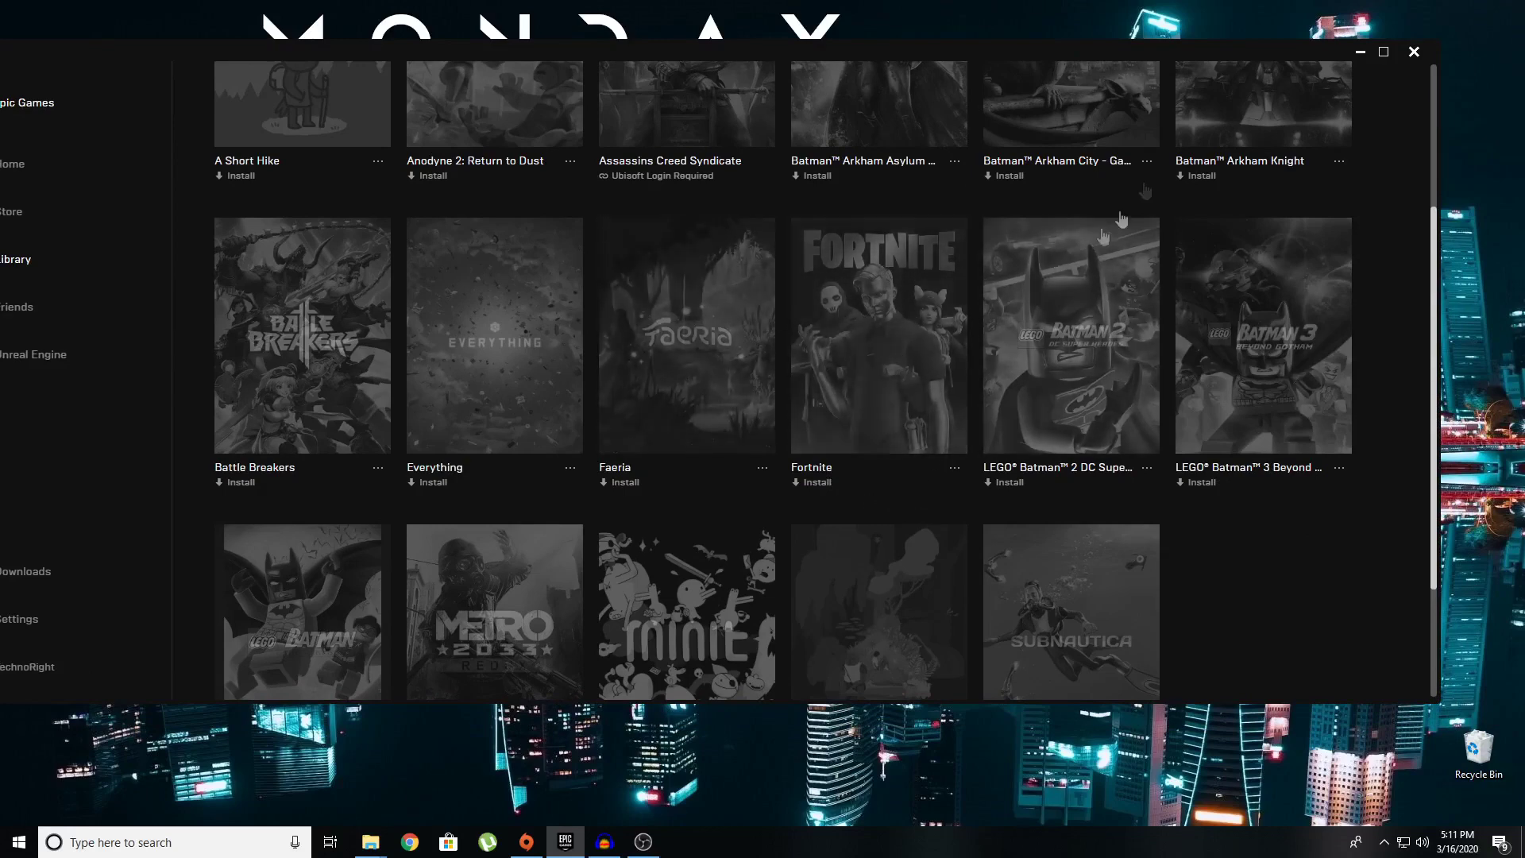
{"action": "left_click_drag", "start_coordinate": [1256, 53], "coordinate": [1274, 45]}
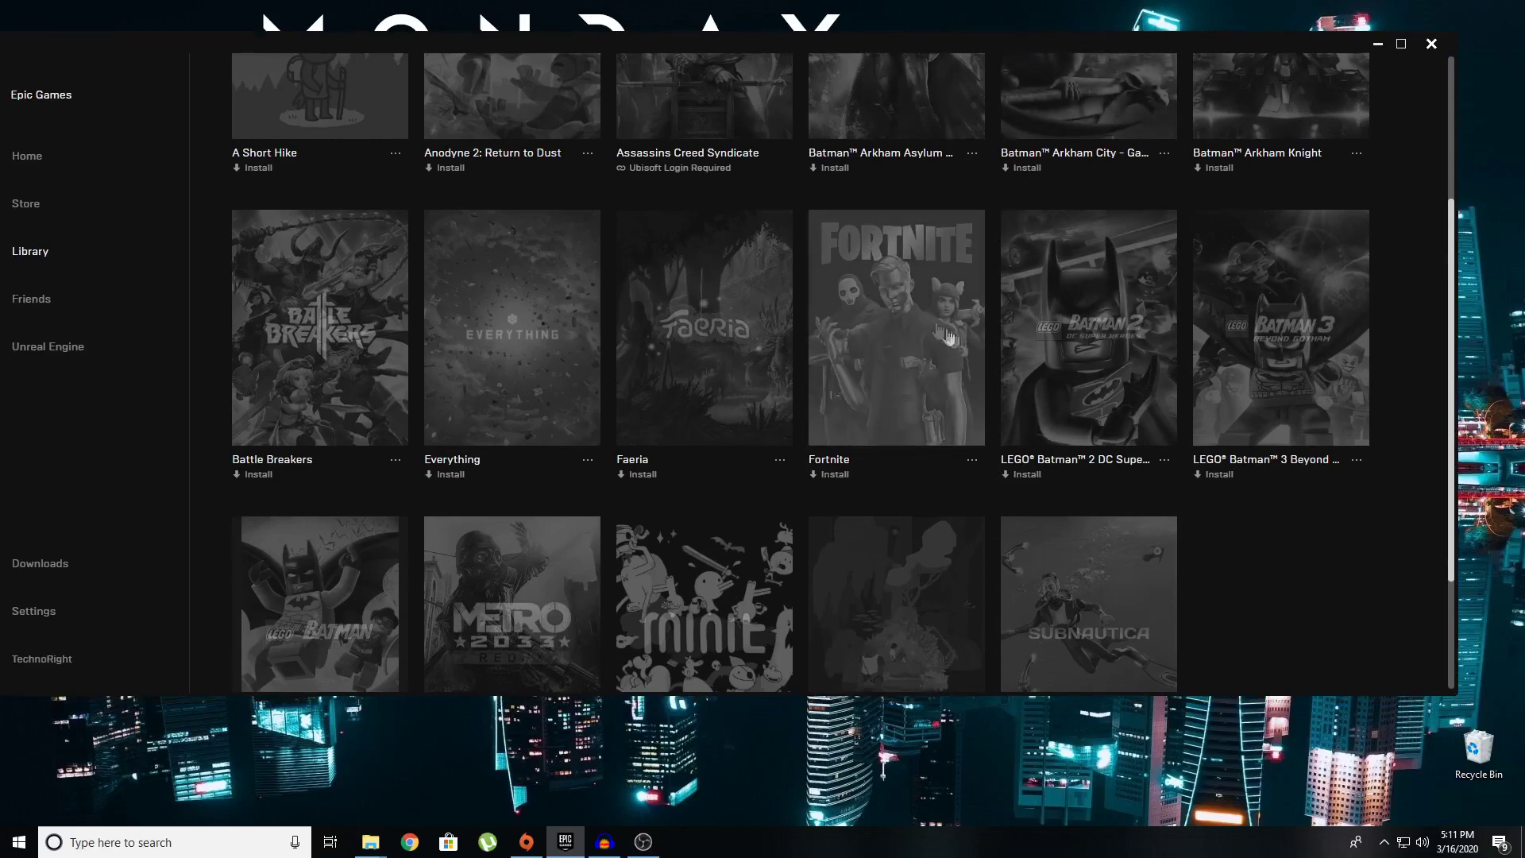
{"action": "left_click", "coordinate": [901, 334]}
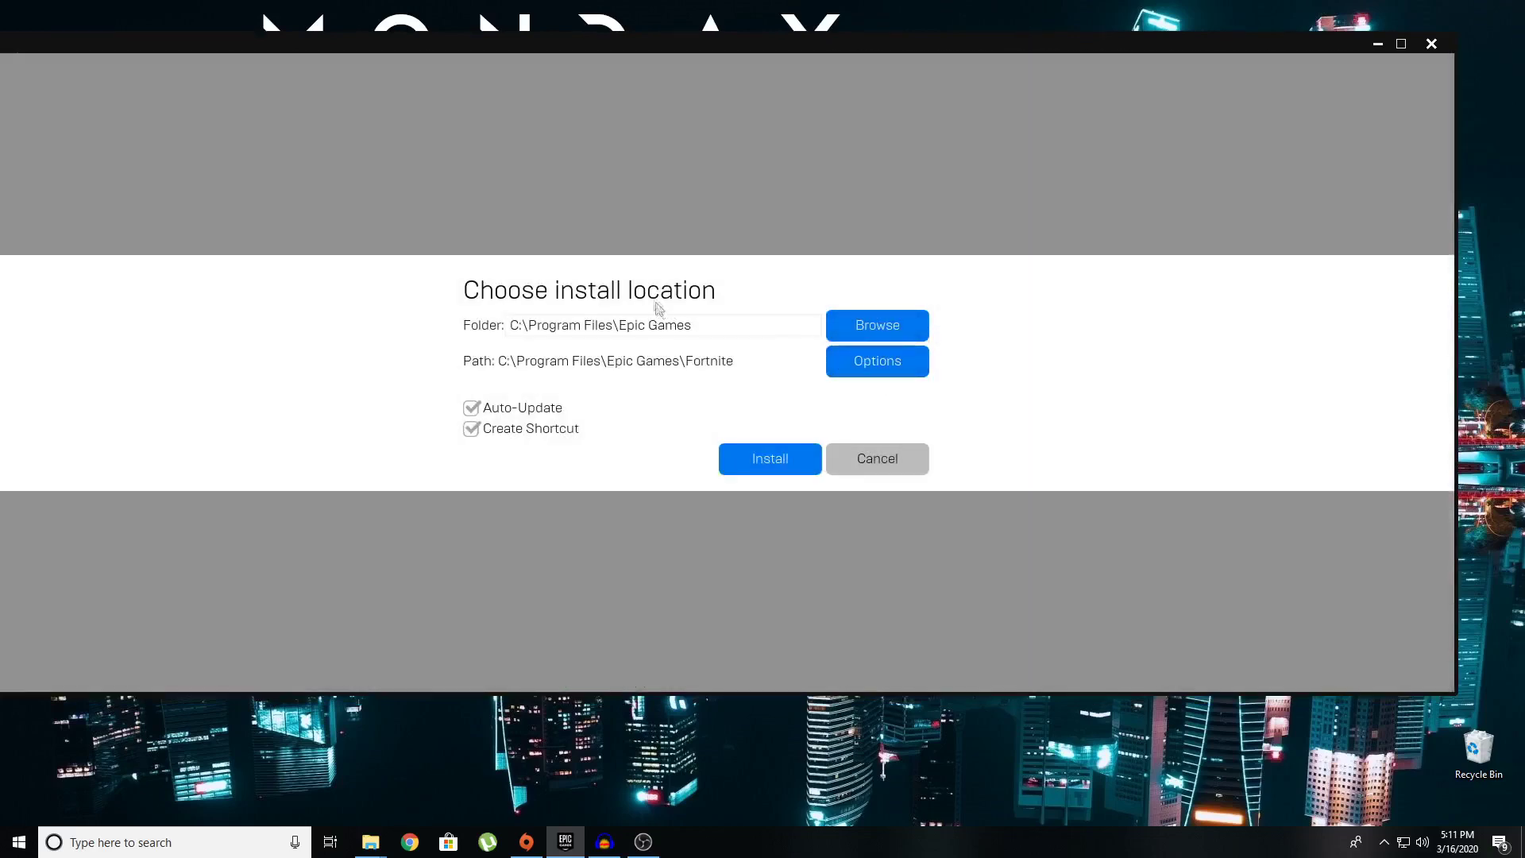
Install Fortnite into D:\Games\Epic Games without creating a desktop shortcut.
{"action": "left_click", "coordinate": [860, 335]}
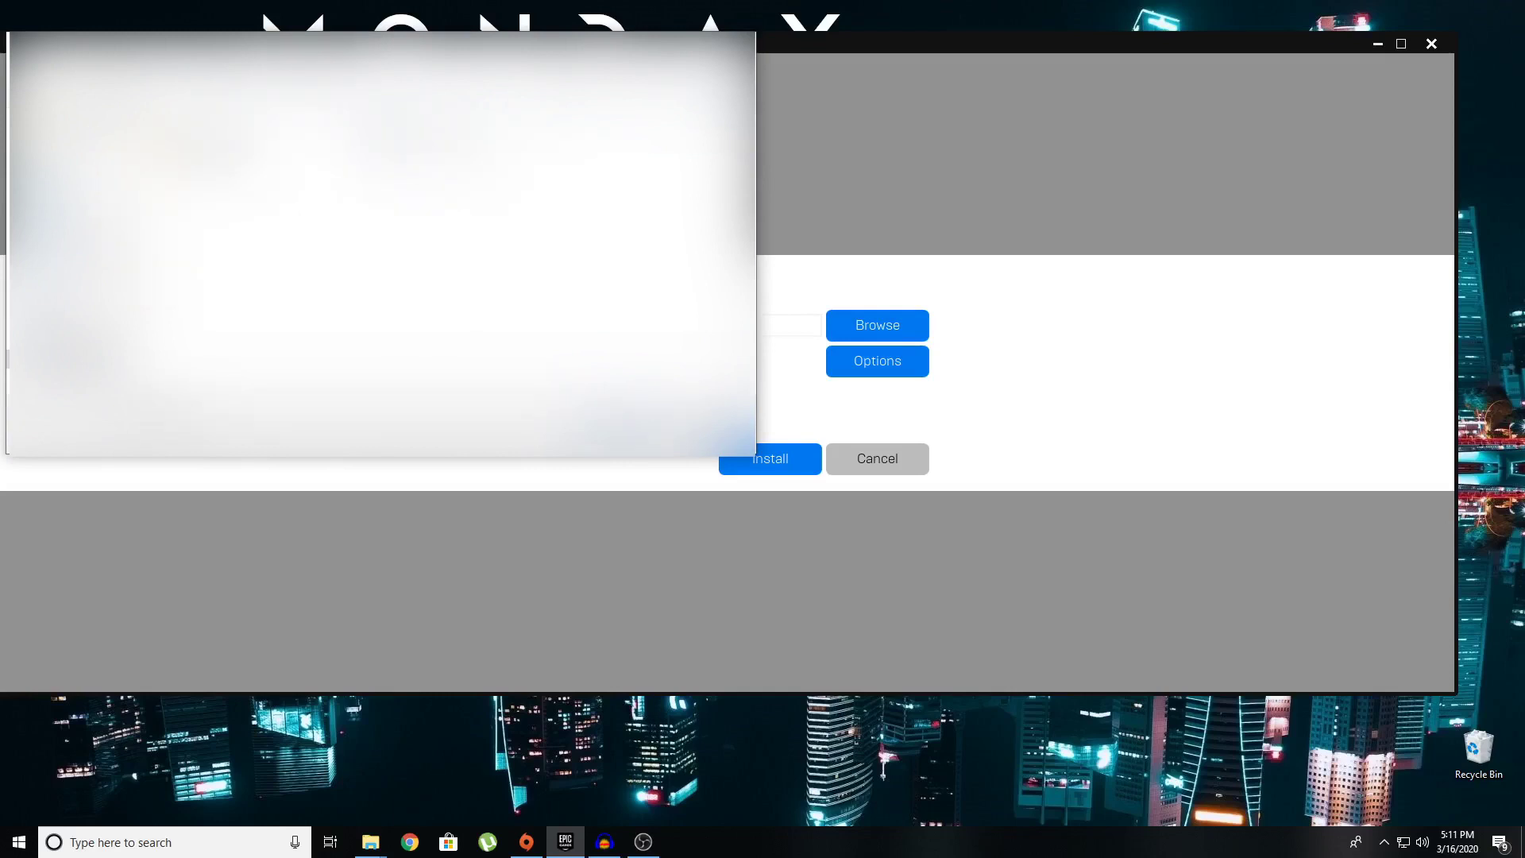
{"action": "left_click", "coordinate": [648, 344]}
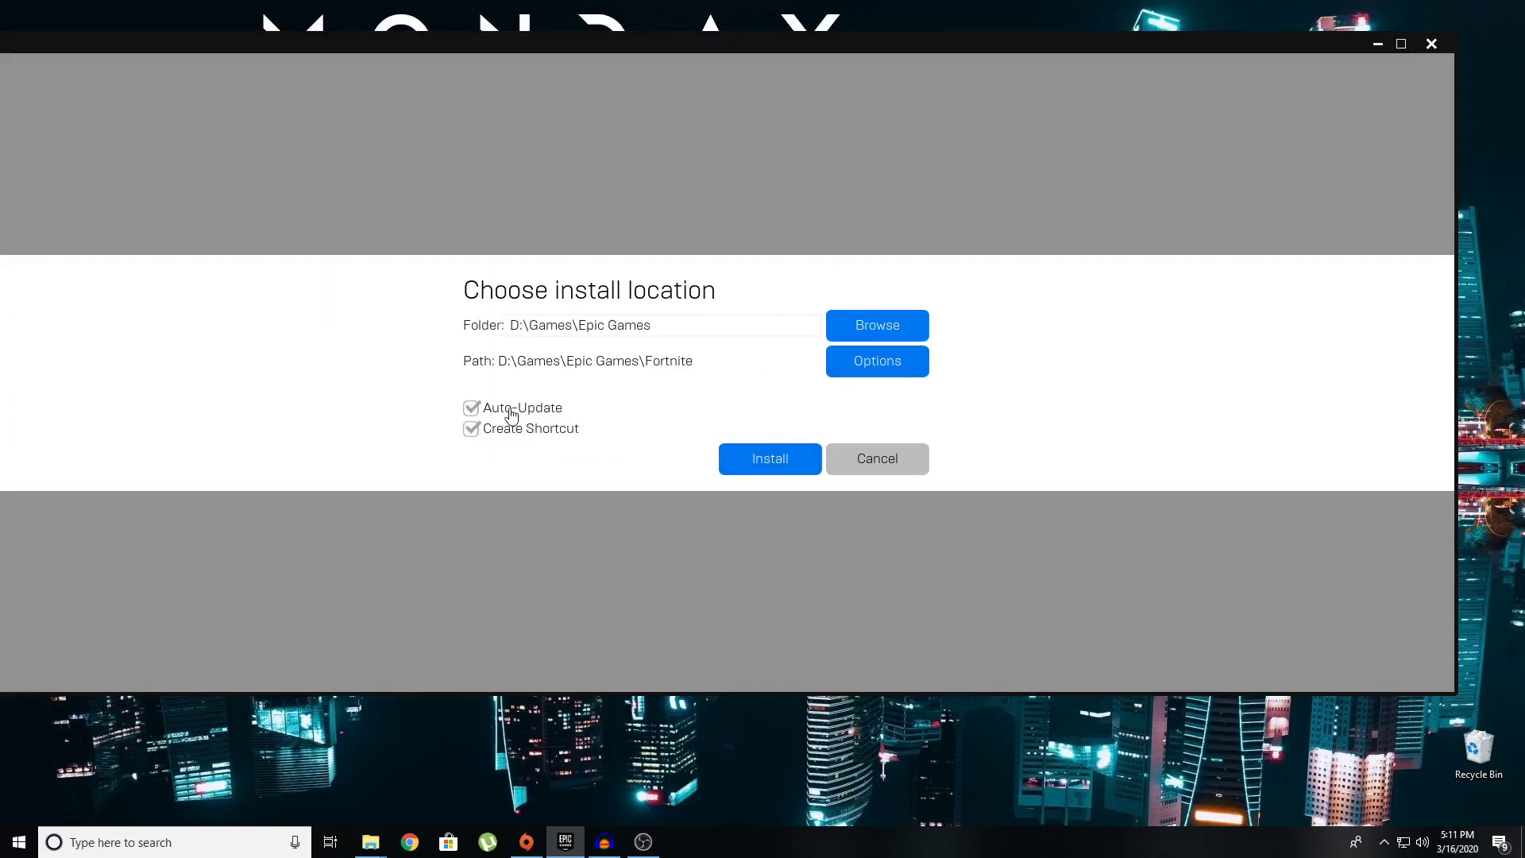
{"action": "left_click", "coordinate": [799, 459]}
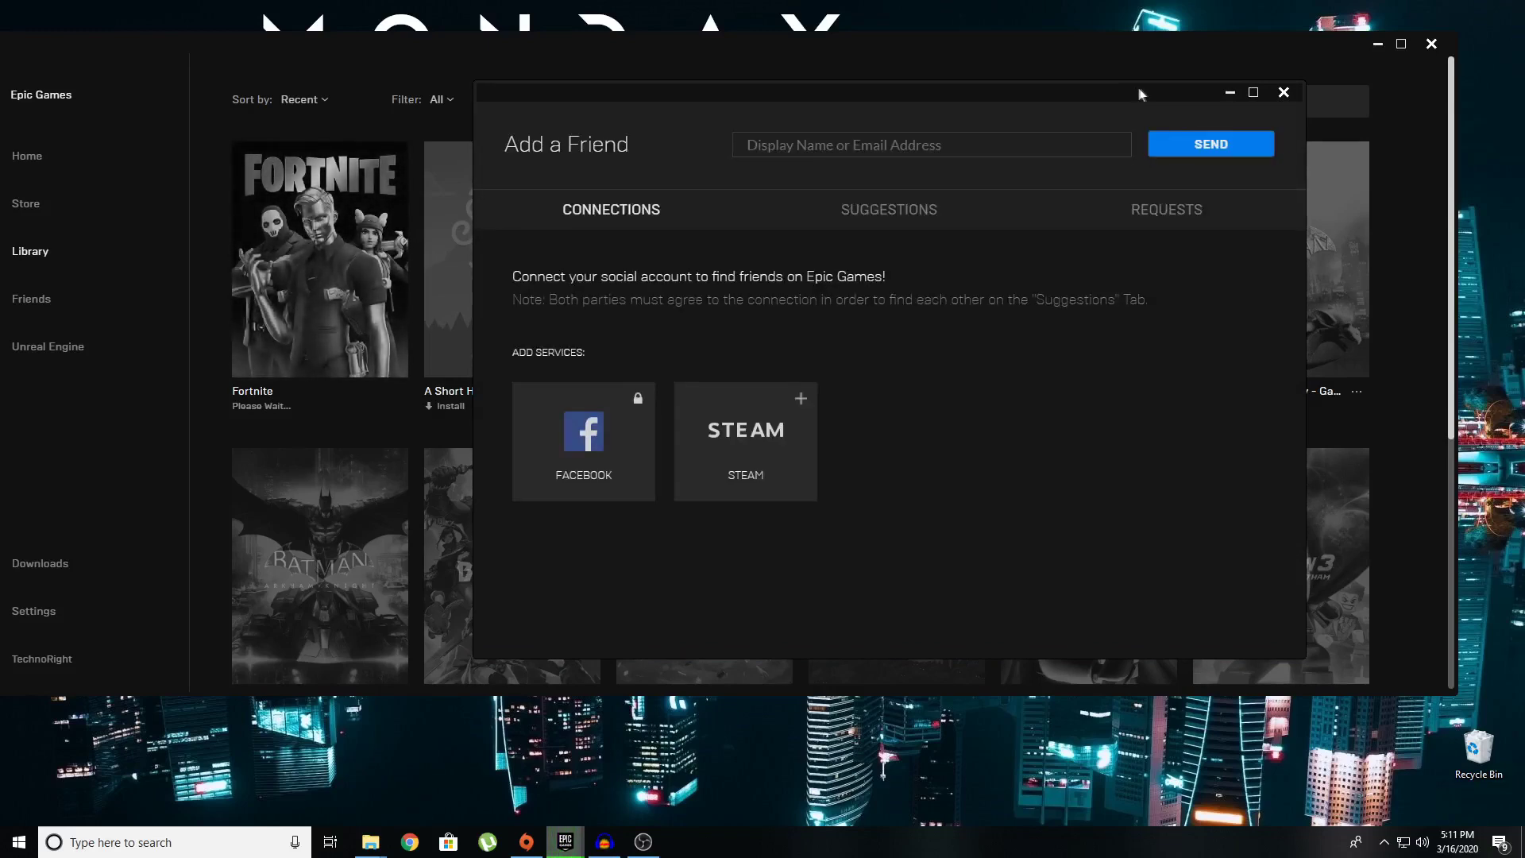
{"action": "left_click_drag", "start_coordinate": [1136, 94], "coordinate": [1163, 115]}
Close Add a Friend, maximize the launcher, and pause the Fortnite download at 104MB of 34.9GB.
{"action": "left_click", "coordinate": [1310, 114]}
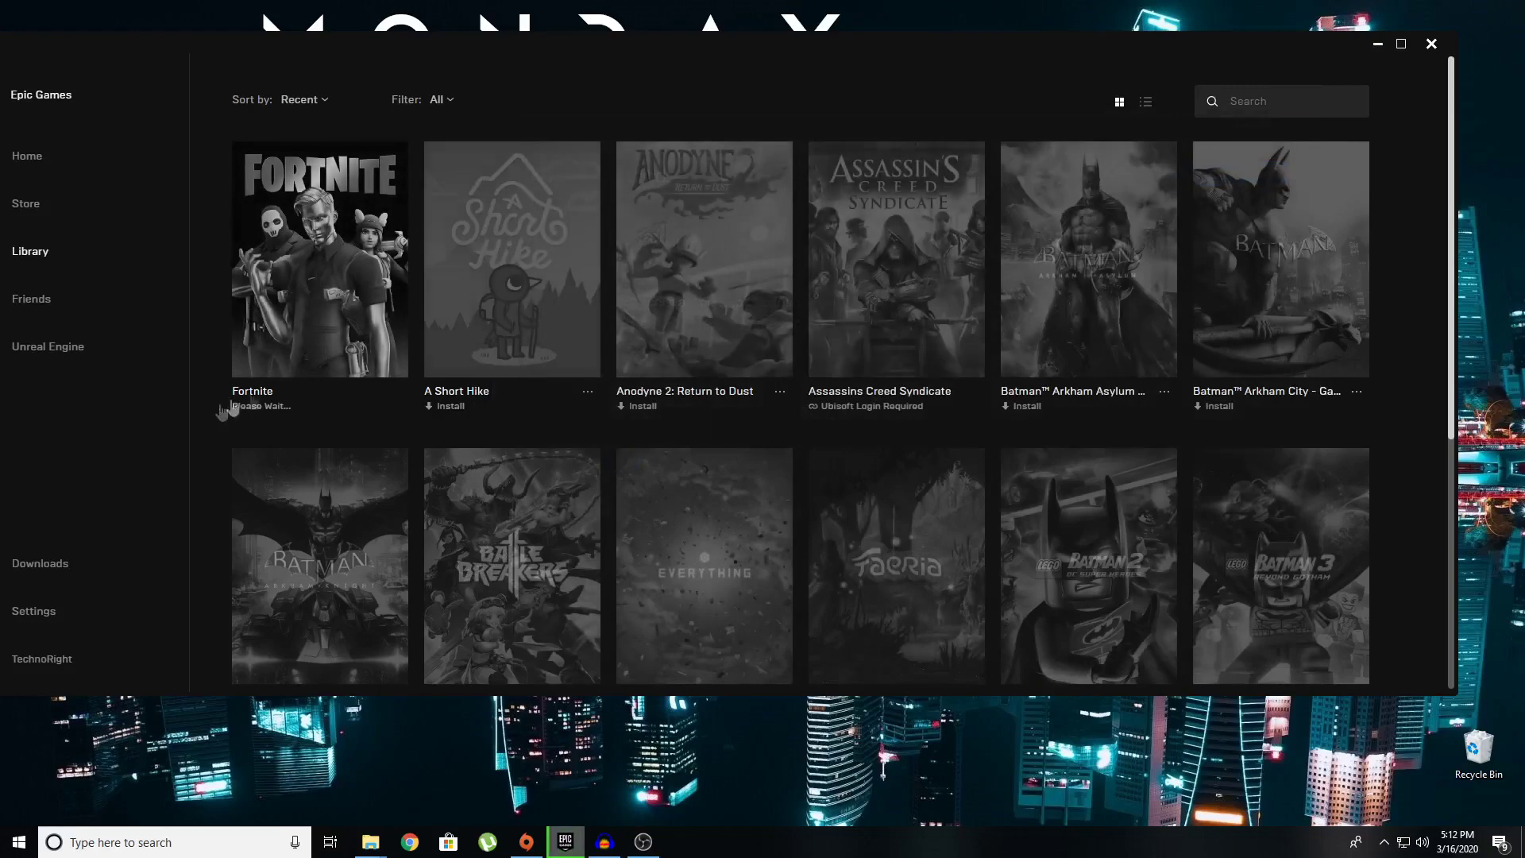
{"action": "left_click", "coordinate": [1402, 44]}
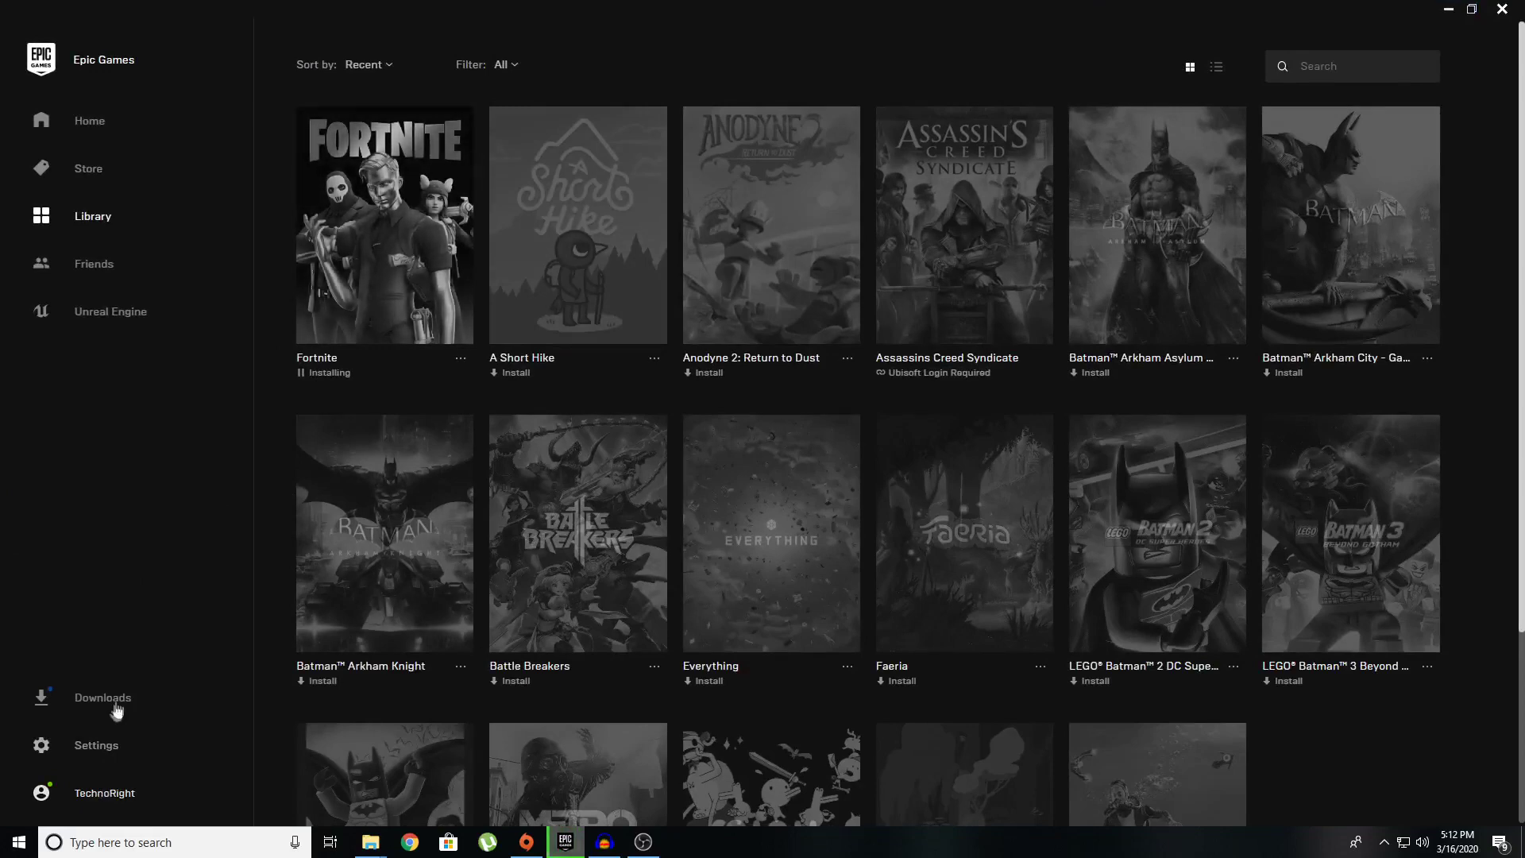
{"action": "mouse_move", "coordinate": [119, 709]}
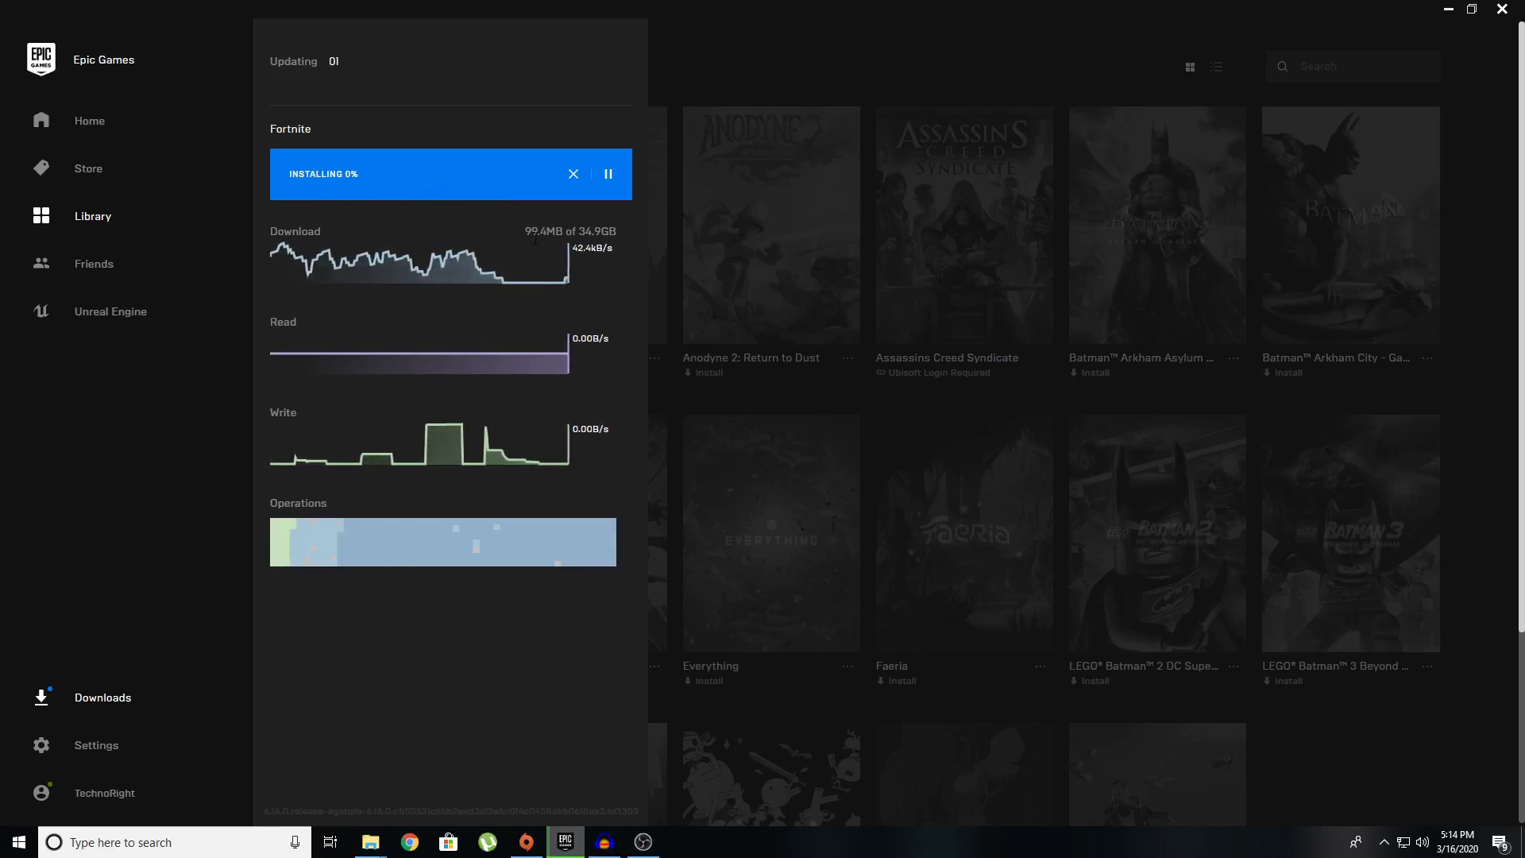
{"action": "double_click", "coordinate": [544, 231]}
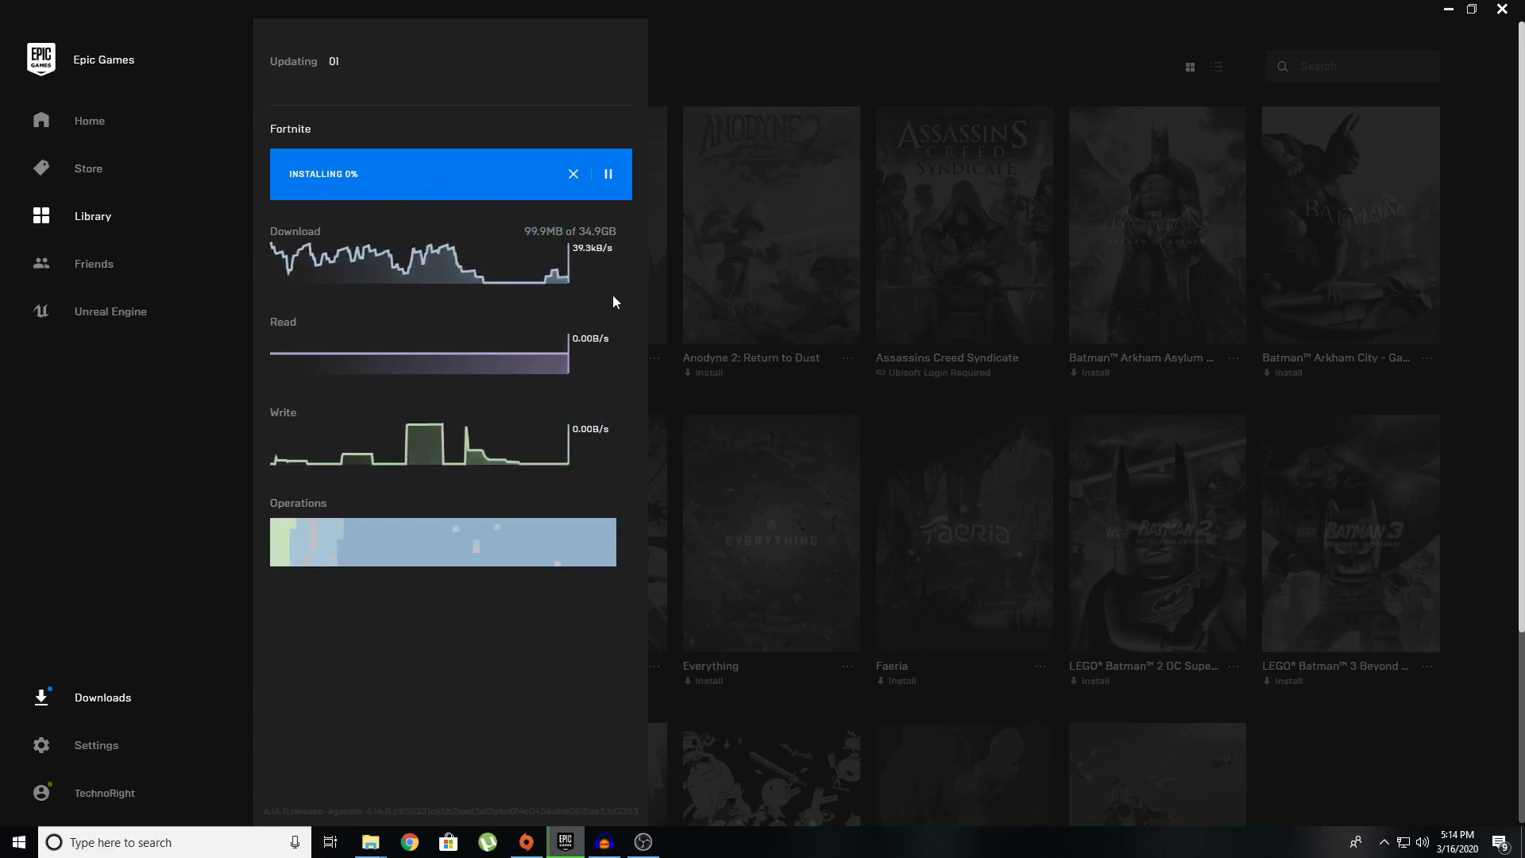
{"action": "left_click", "coordinate": [608, 174]}
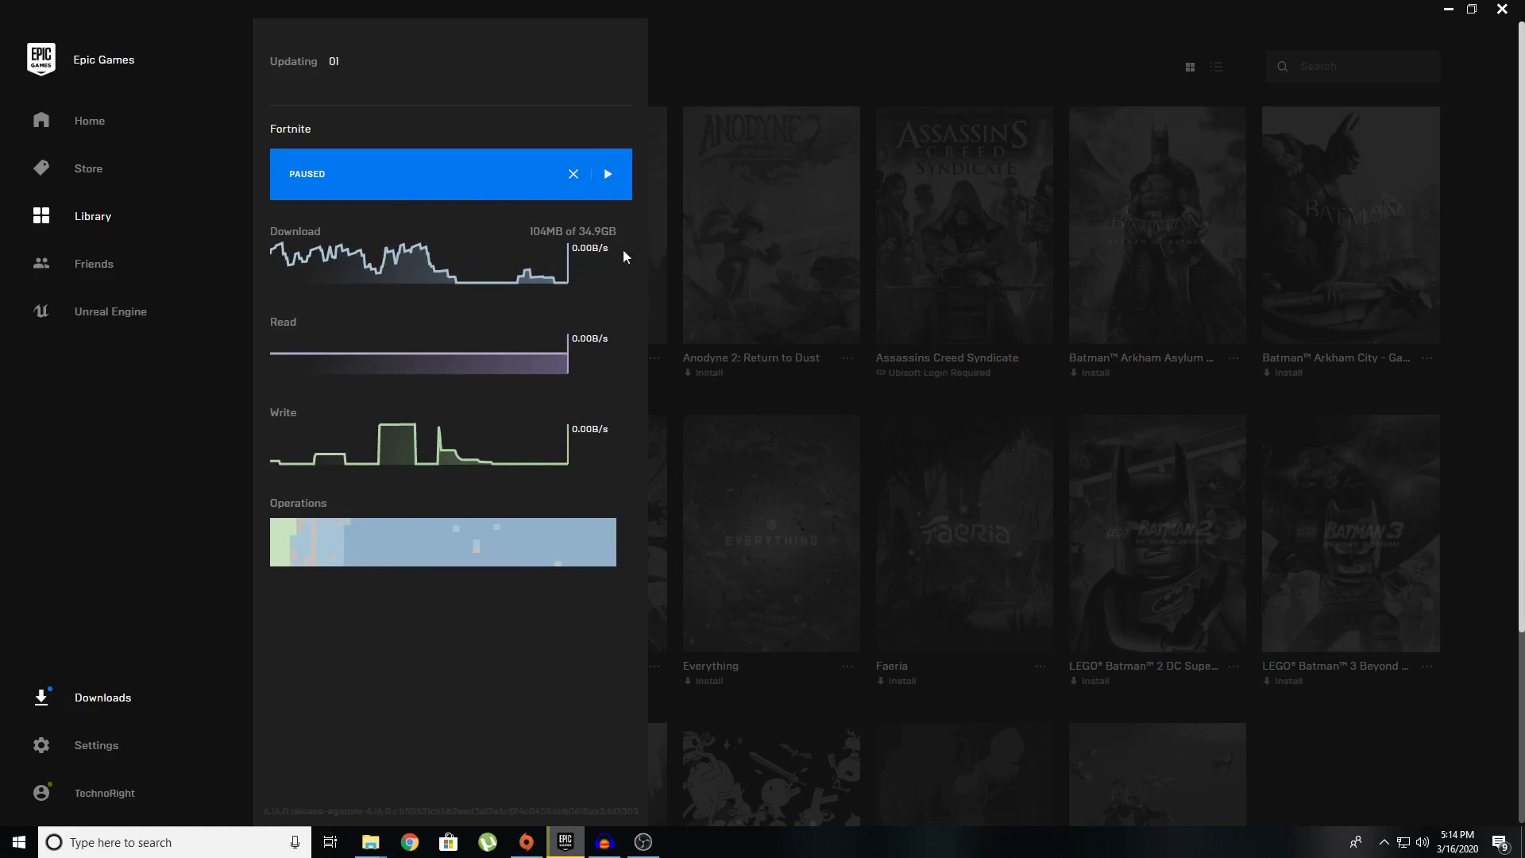
Close the launcher window and fully exit Epic Games Launcher from the system tray.
{"action": "left_click", "coordinate": [738, 85]}
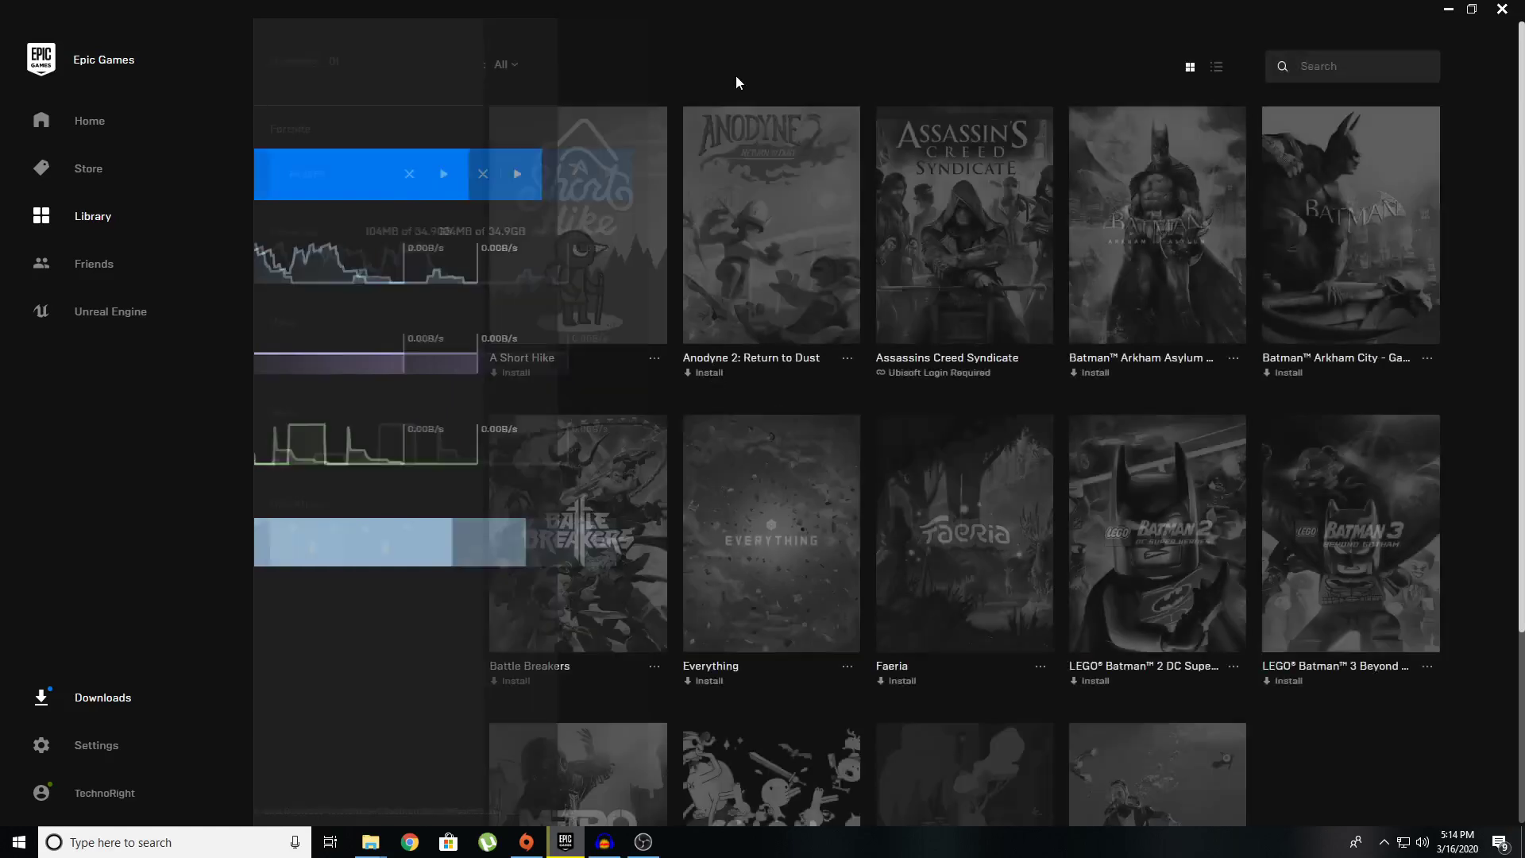
{"action": "left_click", "coordinate": [1502, 11]}
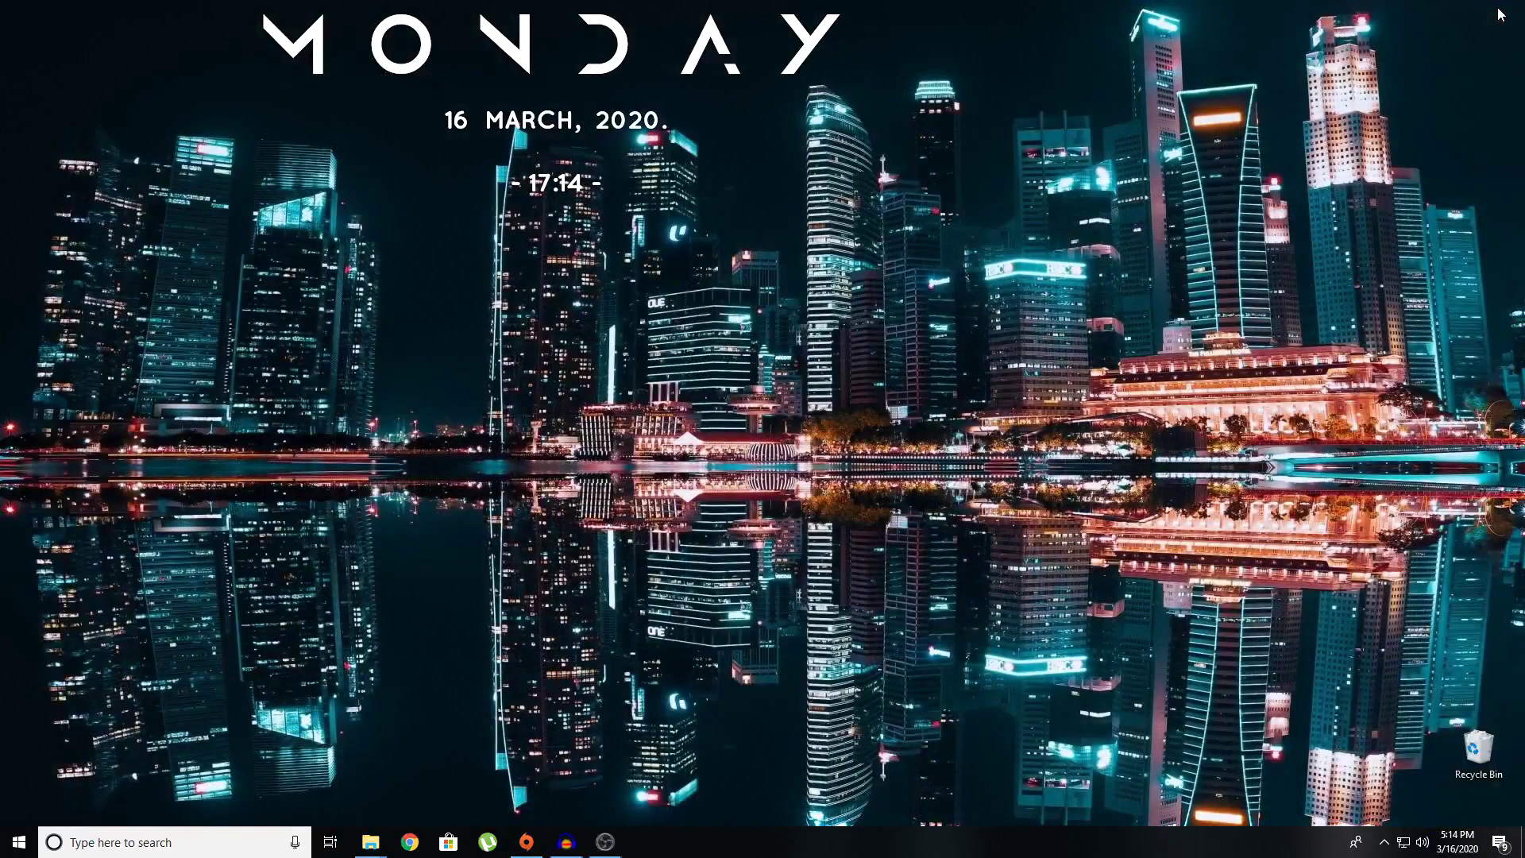
{"action": "left_click", "coordinate": [1386, 844]}
{"action": "right_click", "coordinate": [1373, 812]}
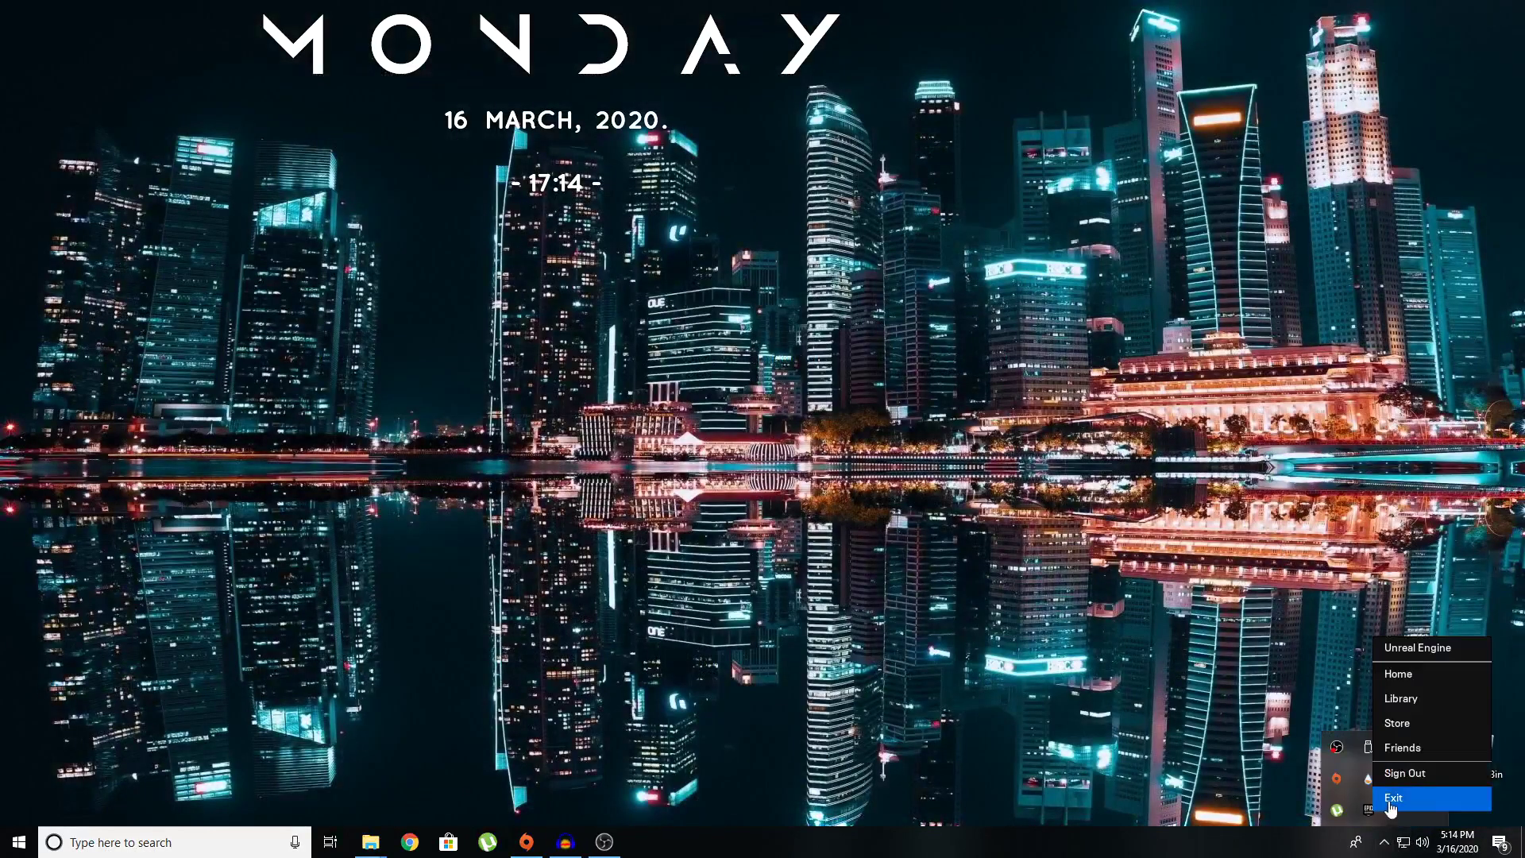
{"action": "left_click", "coordinate": [1391, 798]}
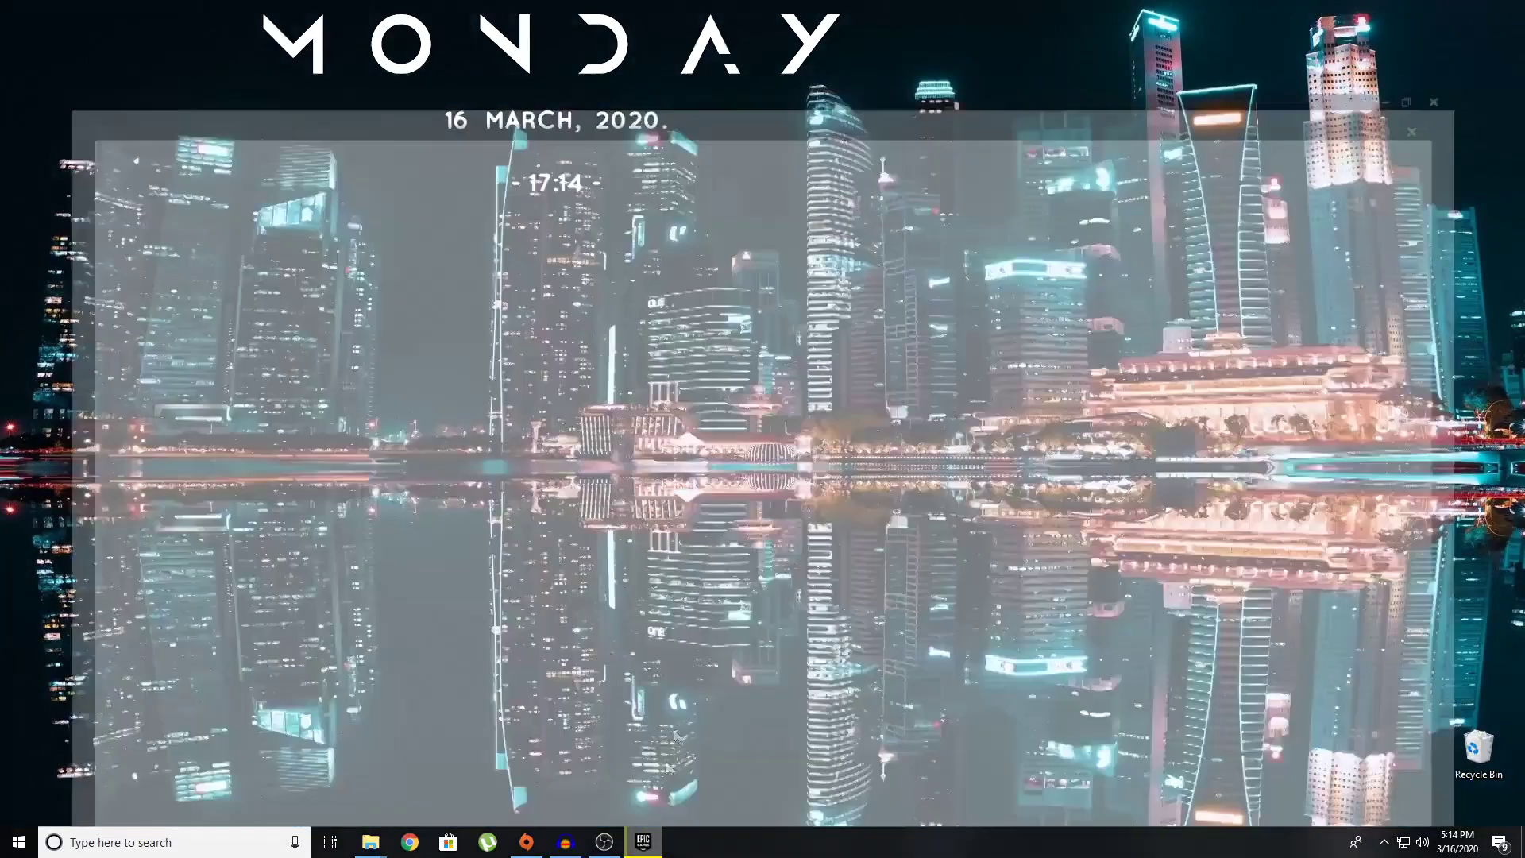
{"action": "left_click", "coordinate": [1515, 14]}
Refresh the desktop and confirm the launcher is gone from the hidden tray icons.
{"action": "right_click", "coordinate": [1220, 97]}
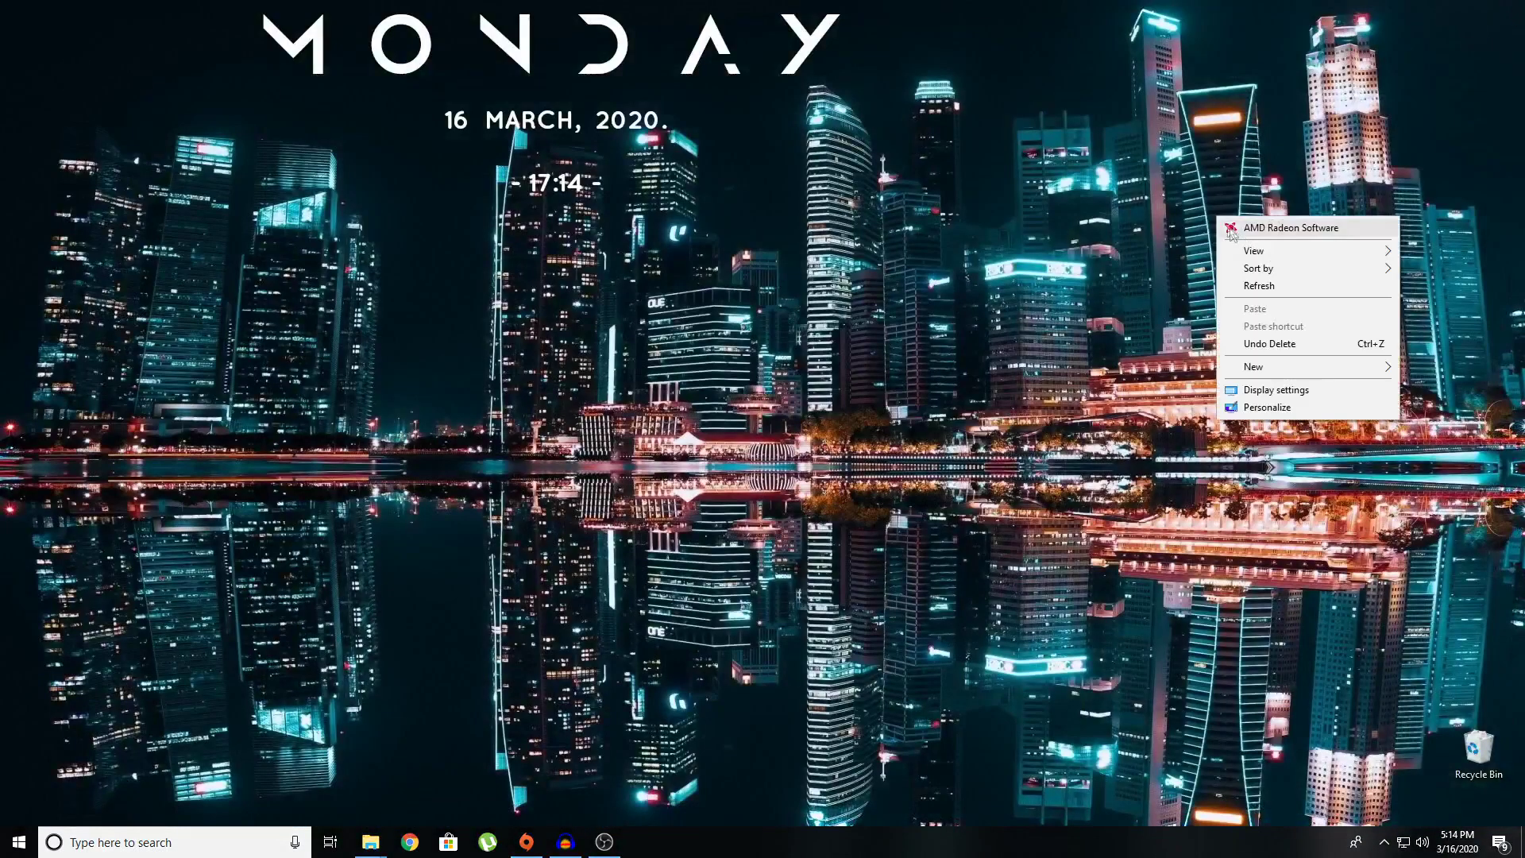
{"action": "left_click", "coordinate": [1231, 286]}
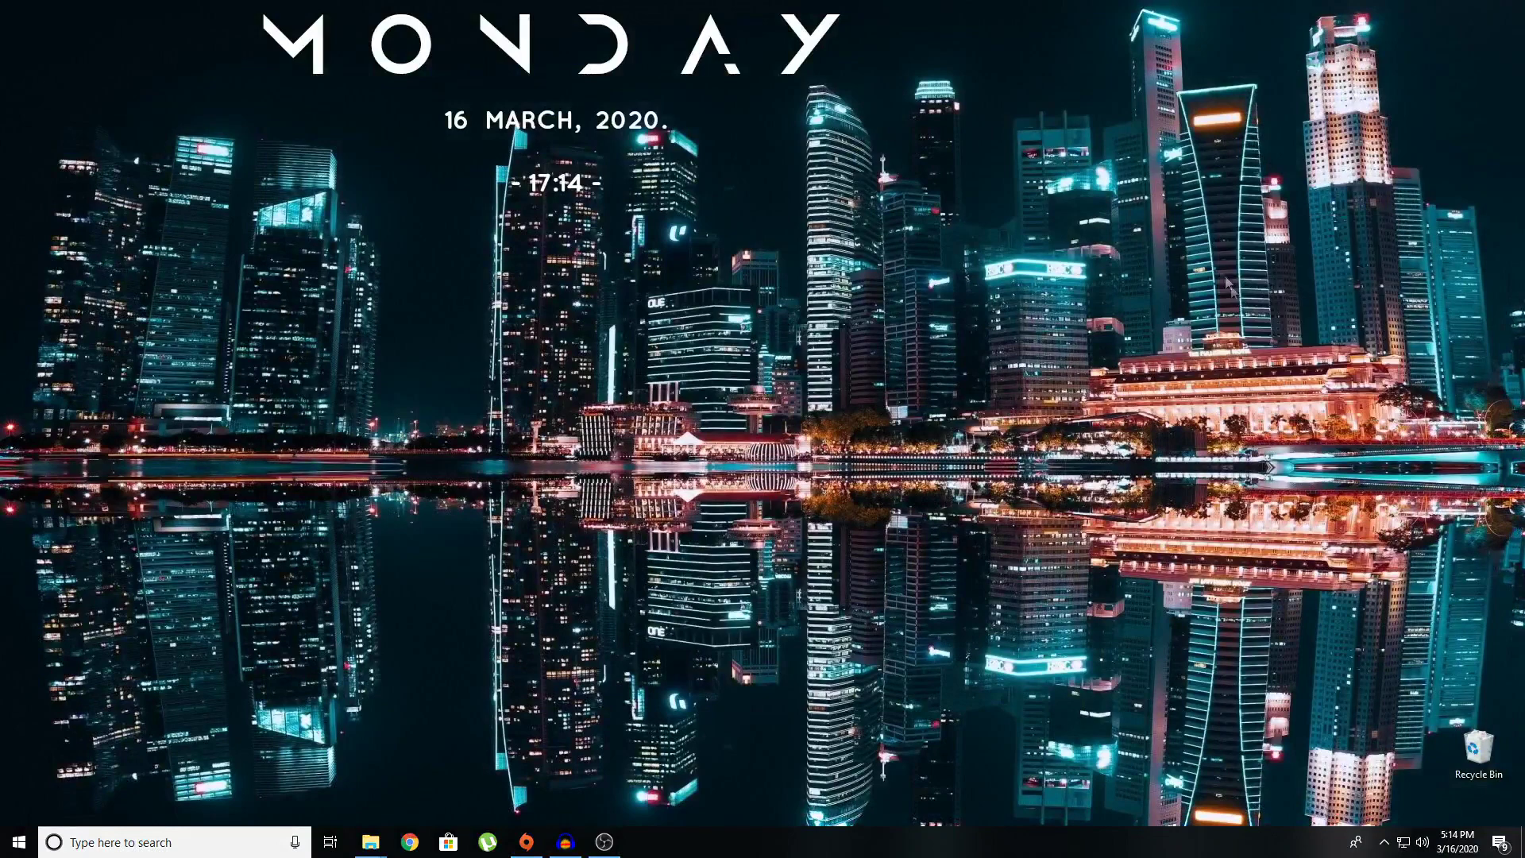
{"action": "left_click", "coordinate": [1383, 841]}
Open the new Fortnite folder inside D:\Games\Epic Games in File Explorer.
{"action": "left_click", "coordinate": [913, 727]}
{"action": "mouse_move", "coordinate": [389, 848]}
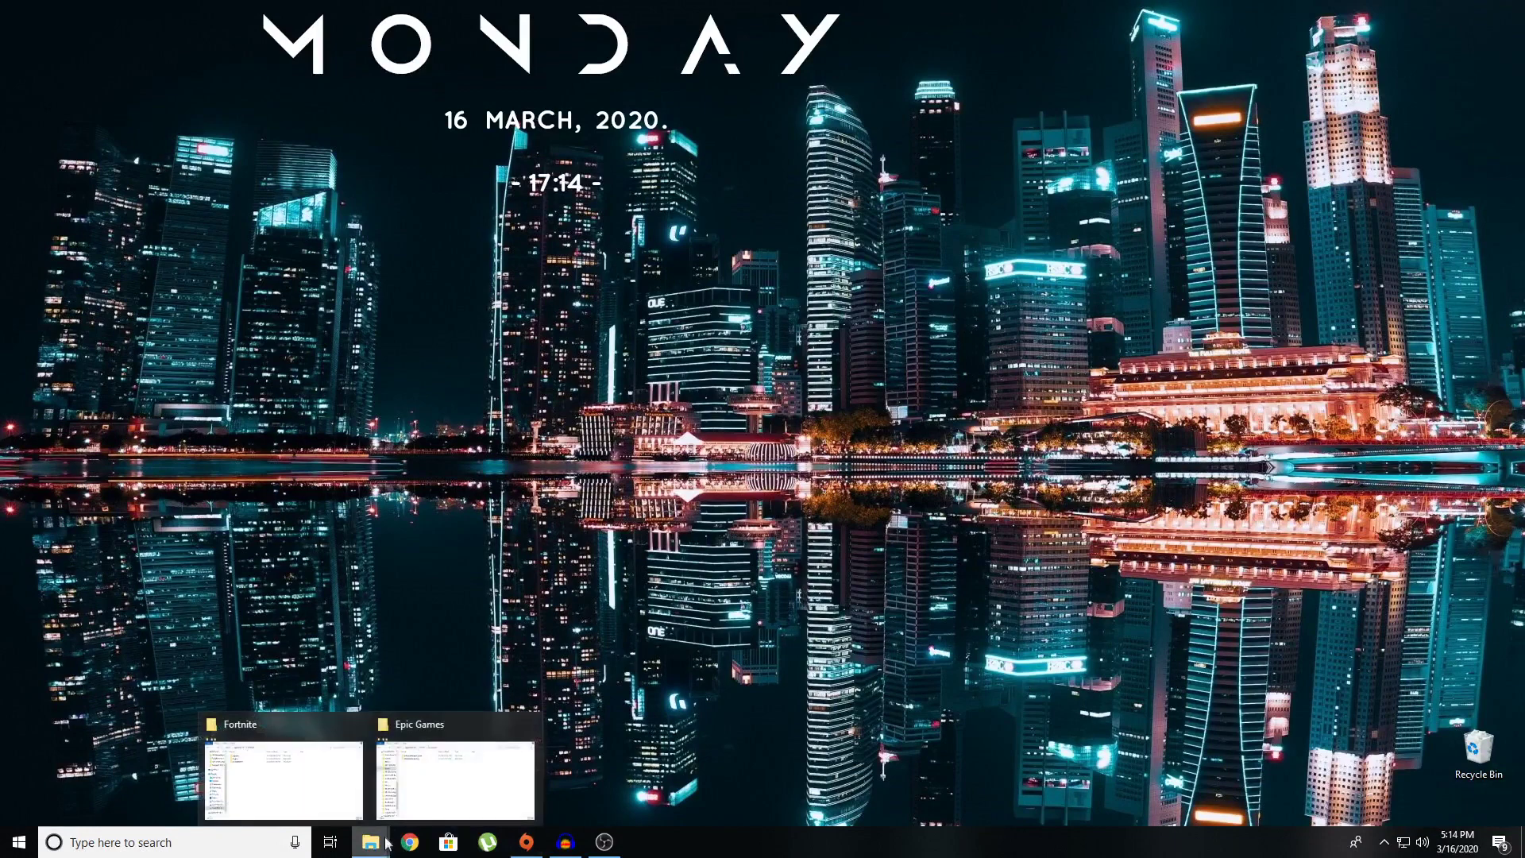
{"action": "left_click", "coordinate": [423, 796]}
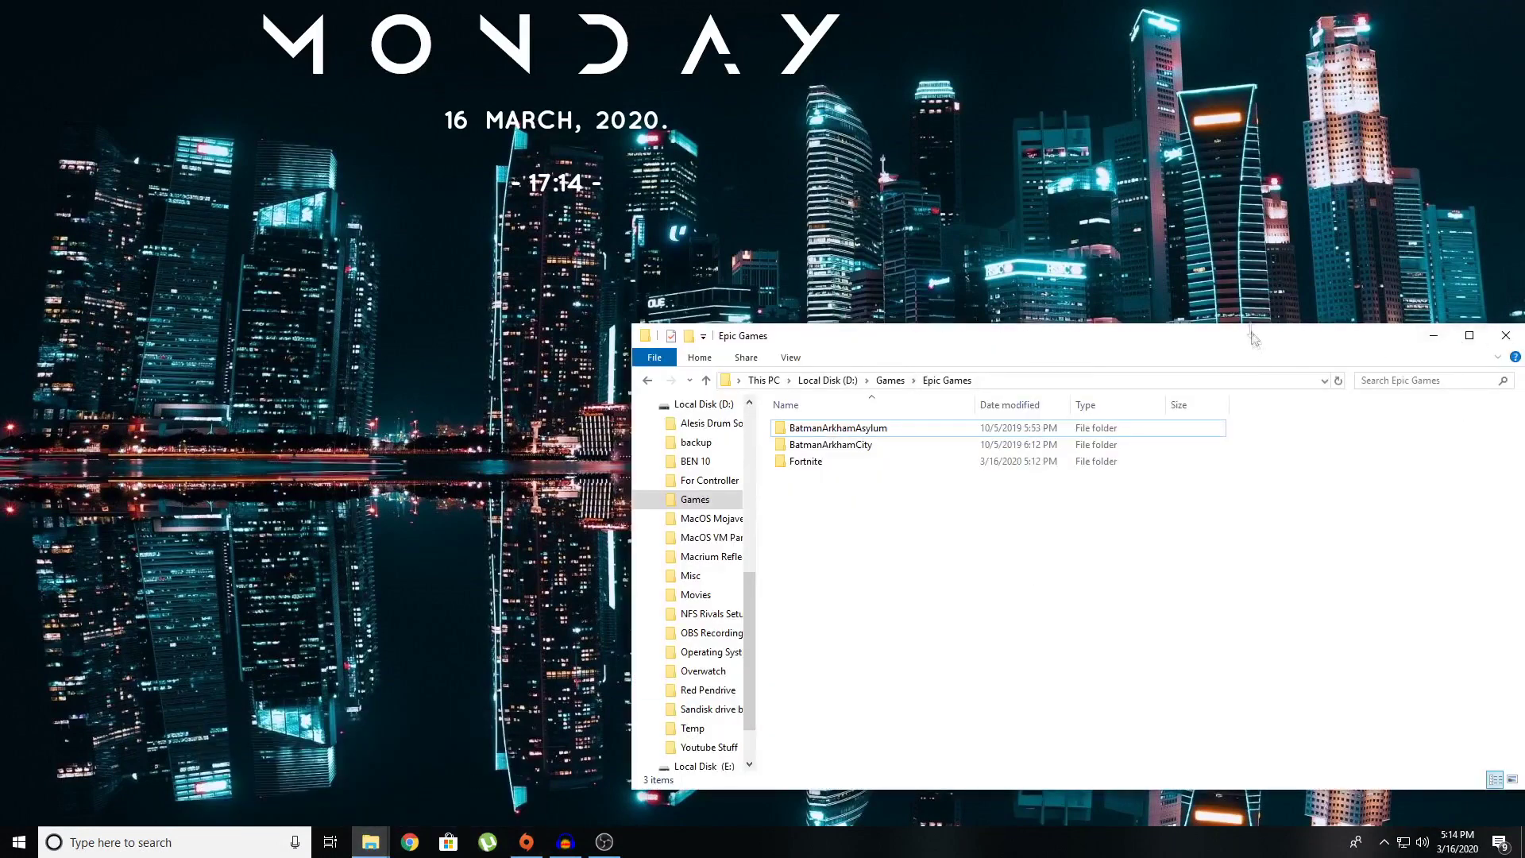
{"action": "left_click_drag", "start_coordinate": [1241, 335], "coordinate": [1143, 204]}
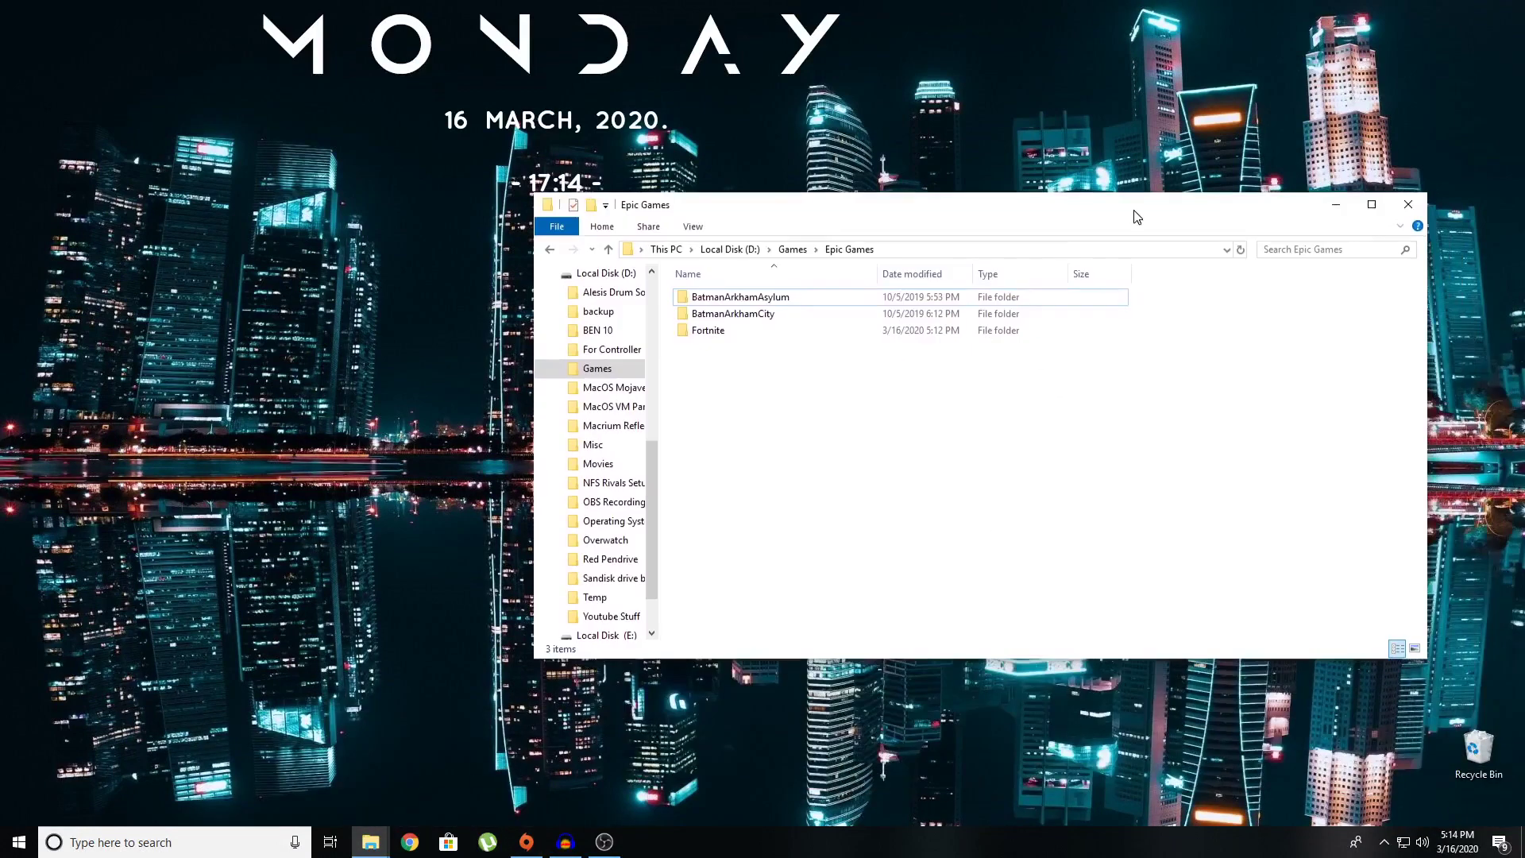
{"action": "left_click", "coordinate": [739, 330]}
{"action": "double_click", "coordinate": [738, 330]}
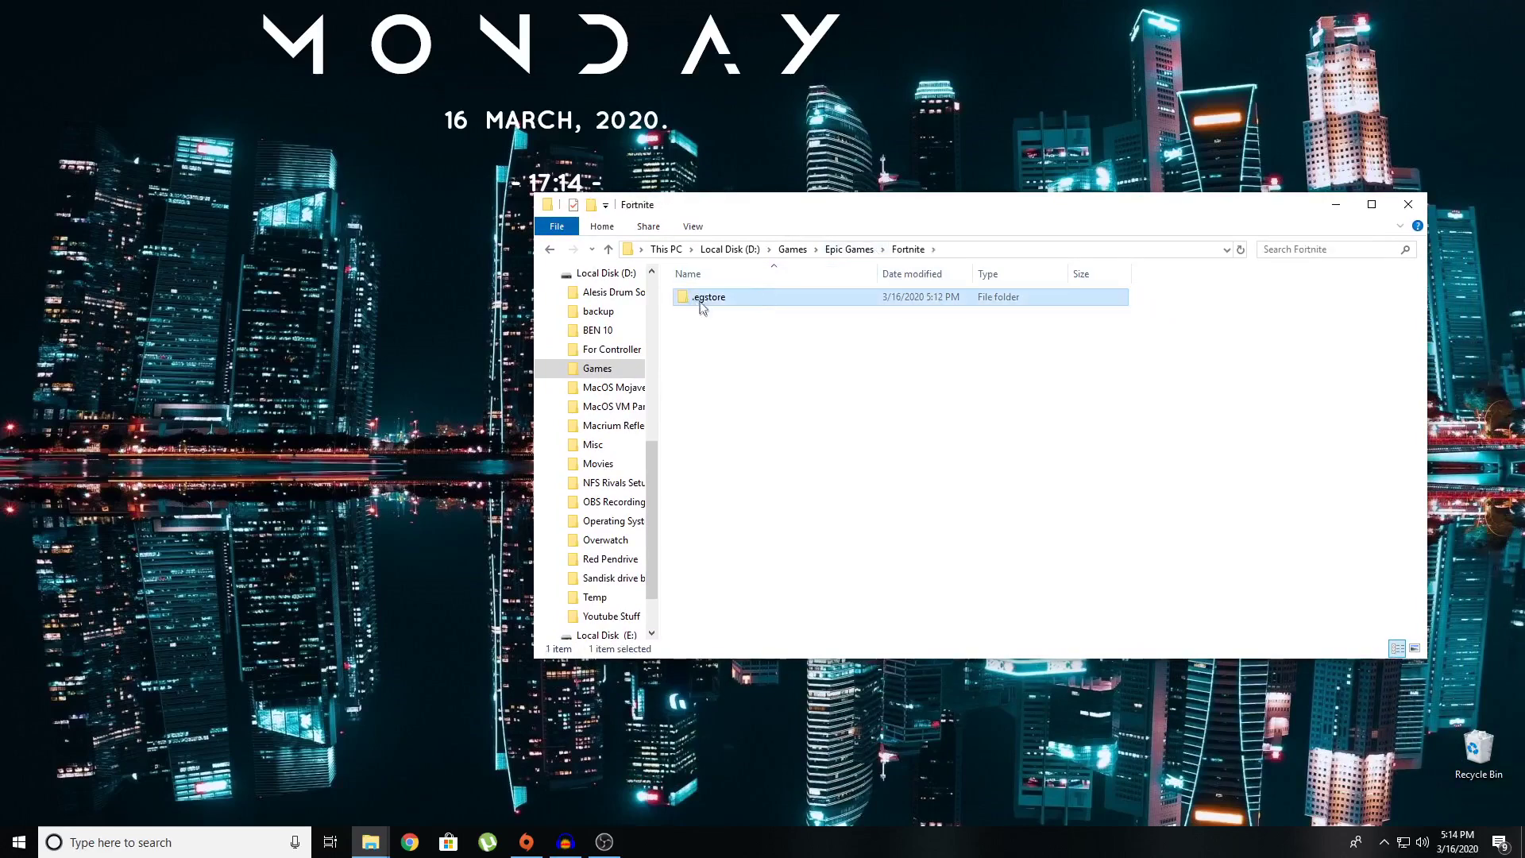
Check the .egstore folder's contents, then switch to the old E:\Fortnite window.
{"action": "double_click", "coordinate": [708, 302]}
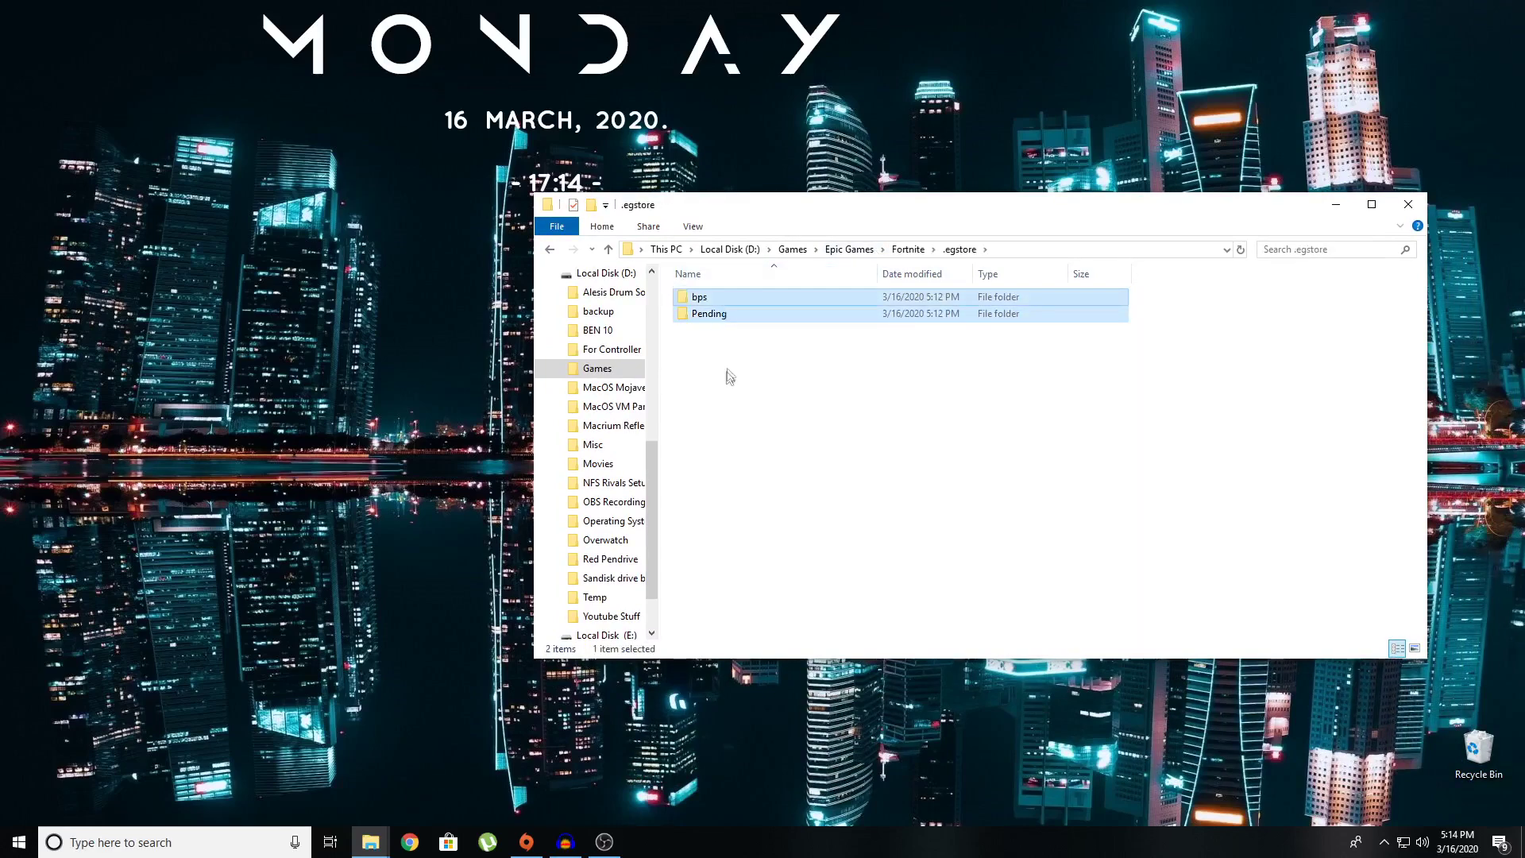
{"action": "left_click", "coordinate": [551, 251]}
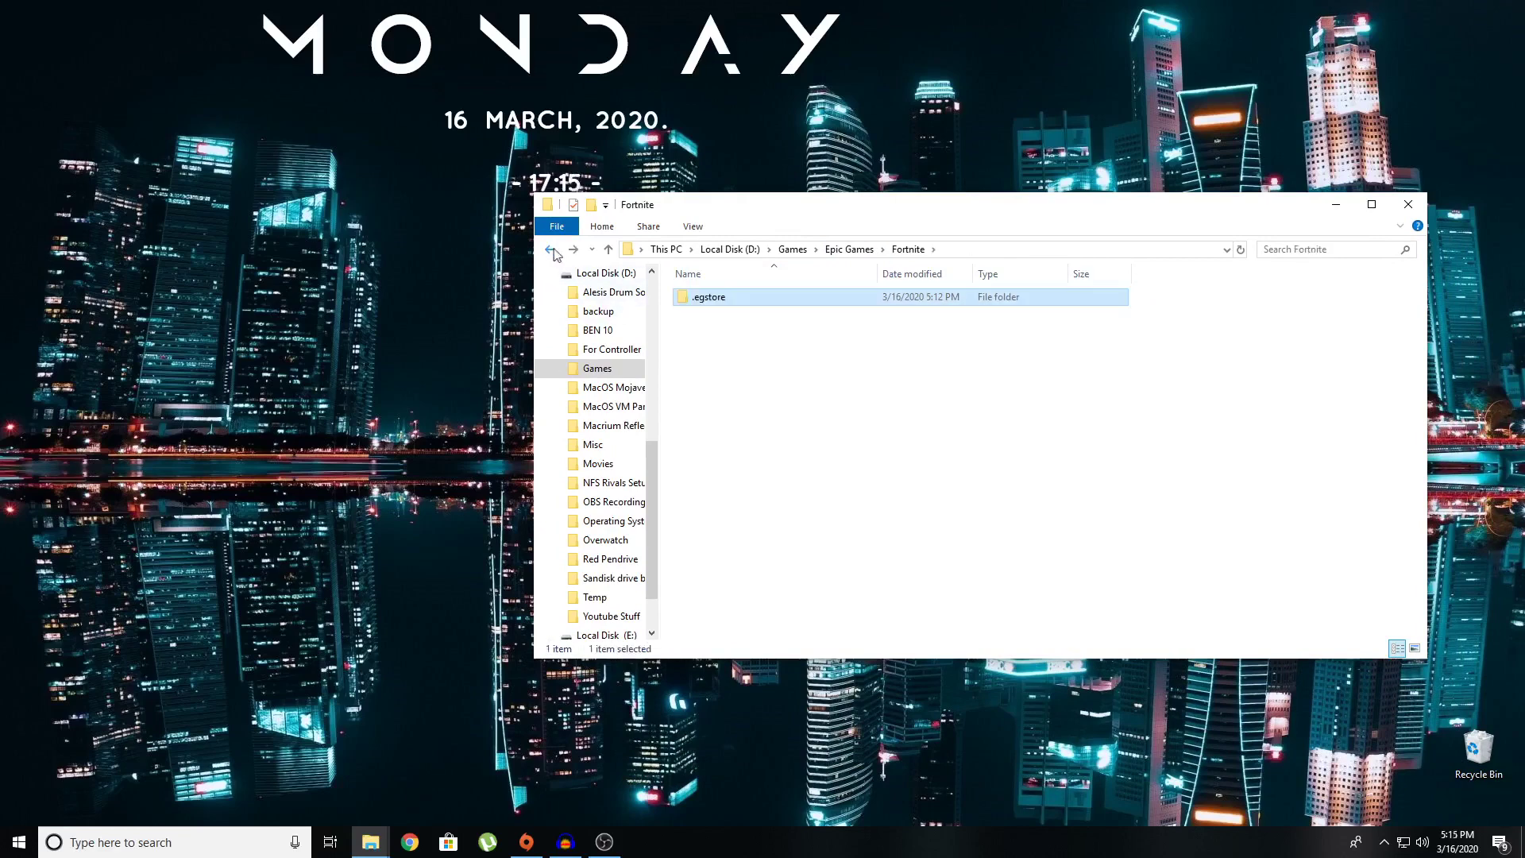
{"action": "mouse_move", "coordinate": [377, 849]}
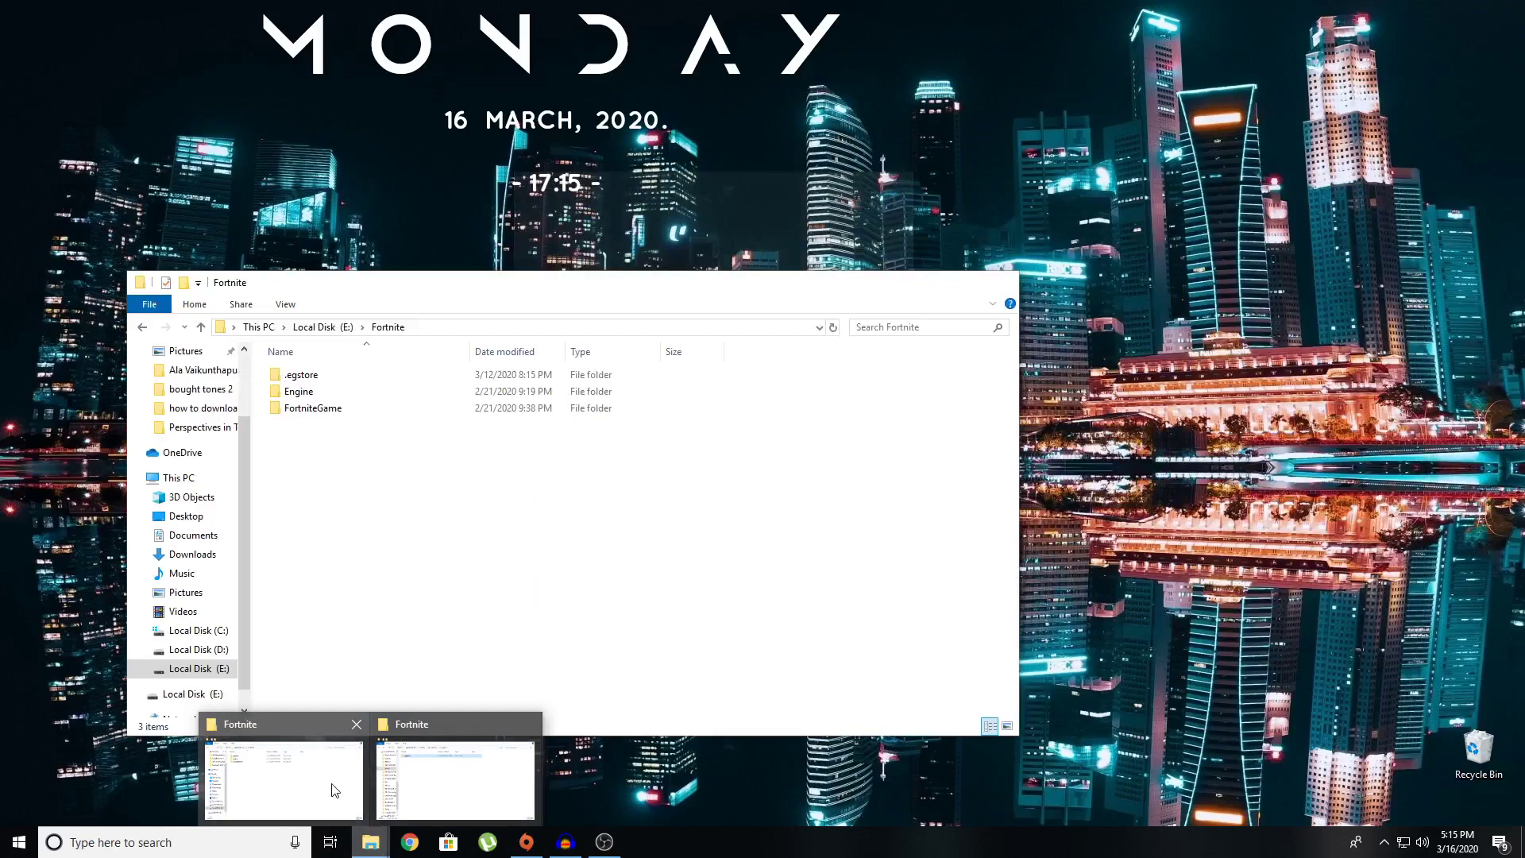
{"action": "left_click", "coordinate": [334, 790]}
Copy the .egstore, Engine and FortniteGame folders from E:\Fortnite.
{"action": "mouse_move", "coordinate": [645, 297]}
{"action": "left_mouse_down"}
{"action": "mouse_move", "coordinate": [667, 529]}
{"action": "mouse_move", "coordinate": [1057, 388]}
{"action": "left_mouse_up"}
{"action": "left_click_drag", "start_coordinate": [859, 628], "coordinate": [861, 467]}
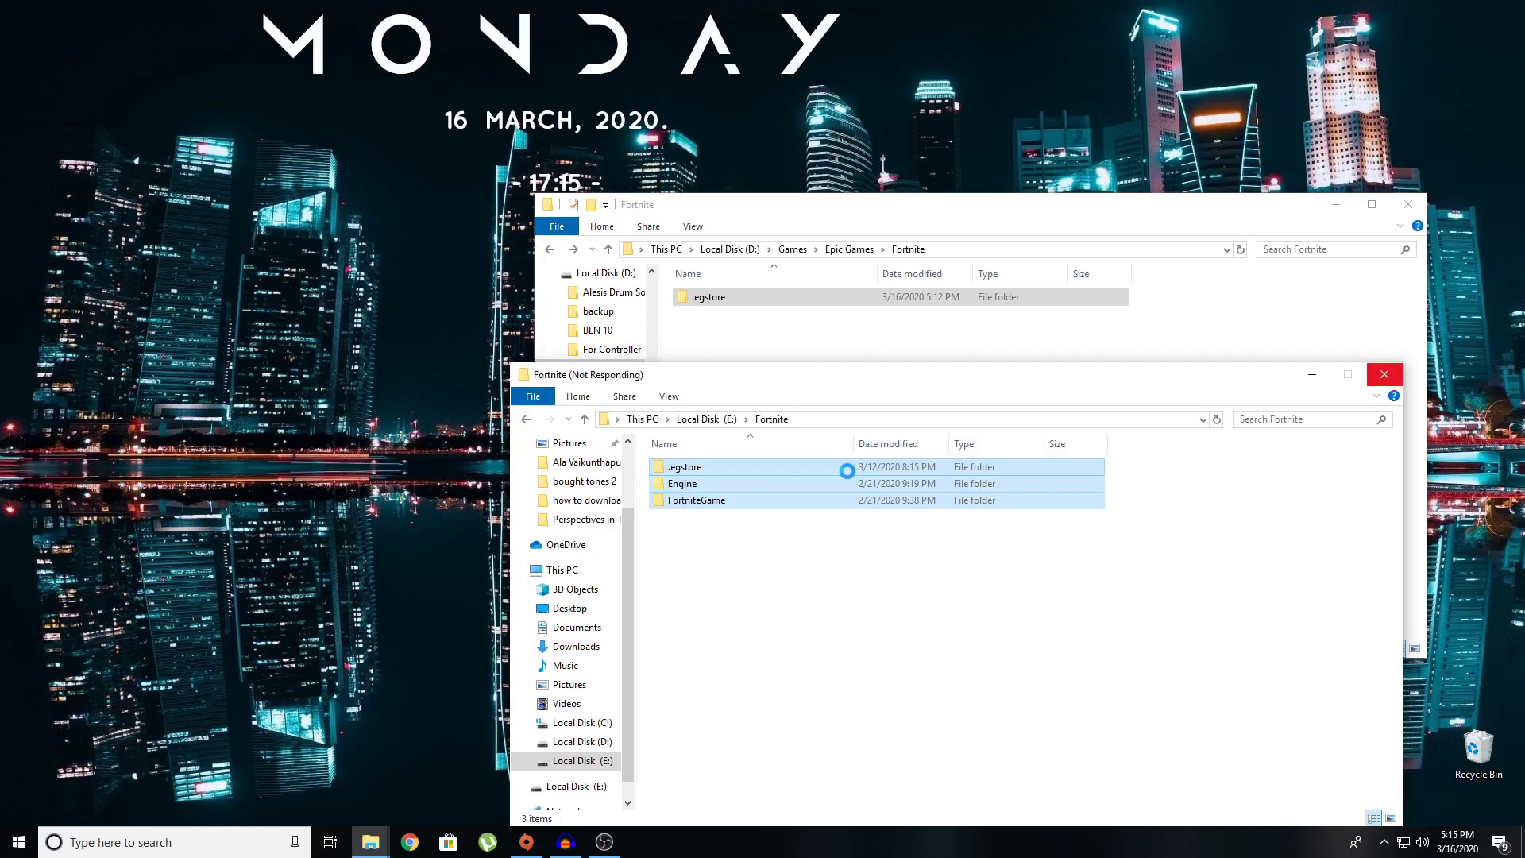
{"action": "right_click", "coordinate": [847, 471]}
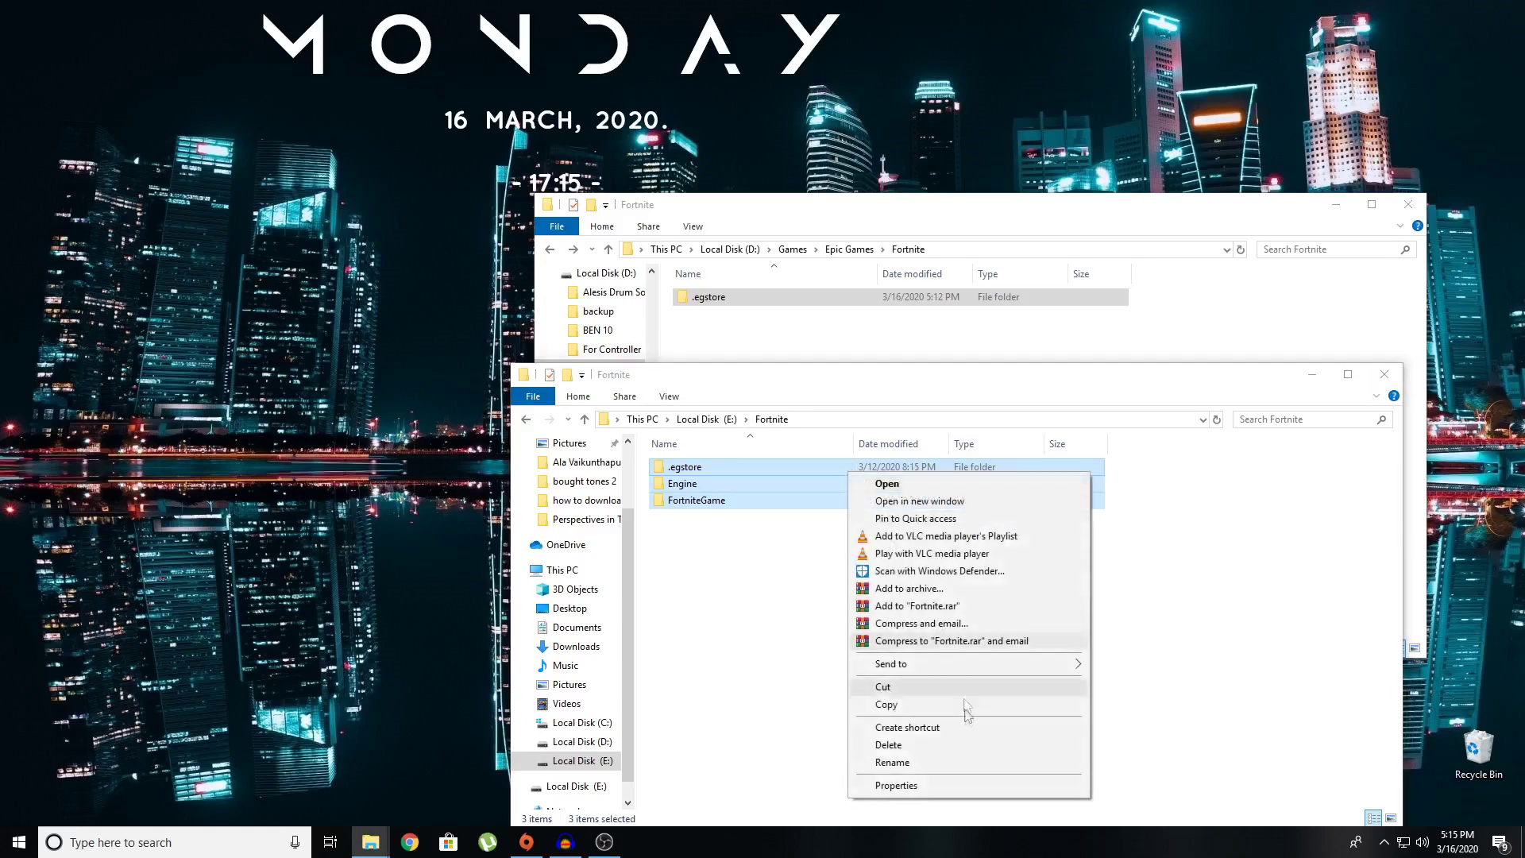
{"action": "left_click", "coordinate": [939, 704]}
Paste the three folders into D:\Games\Epic Games\Fortnite, starting a 520-item copy.
{"action": "left_click", "coordinate": [803, 334]}
{"action": "right_click", "coordinate": [802, 332]}
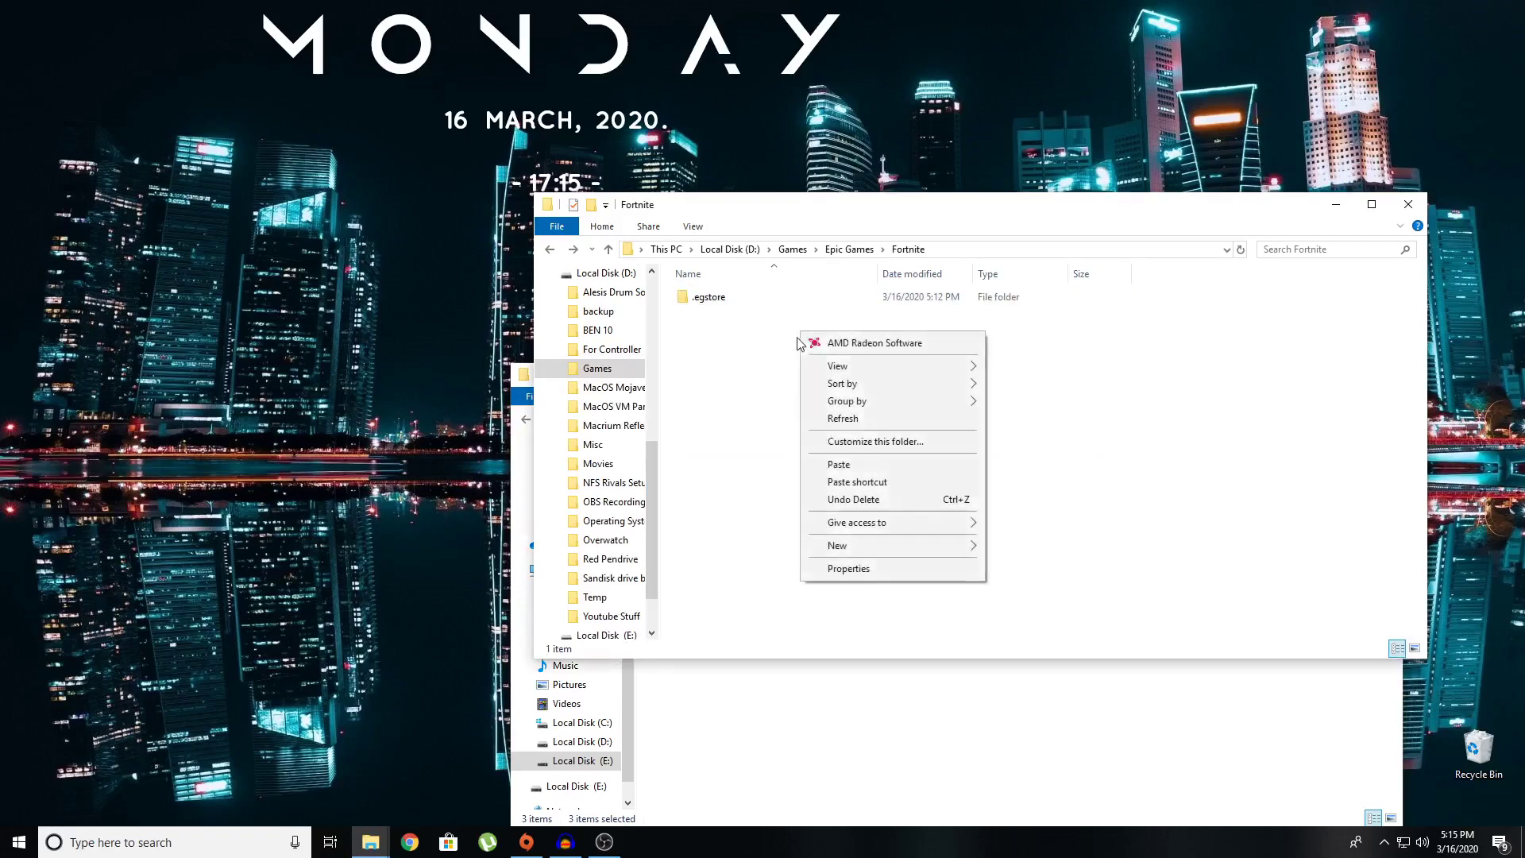
{"action": "left_click", "coordinate": [863, 475]}
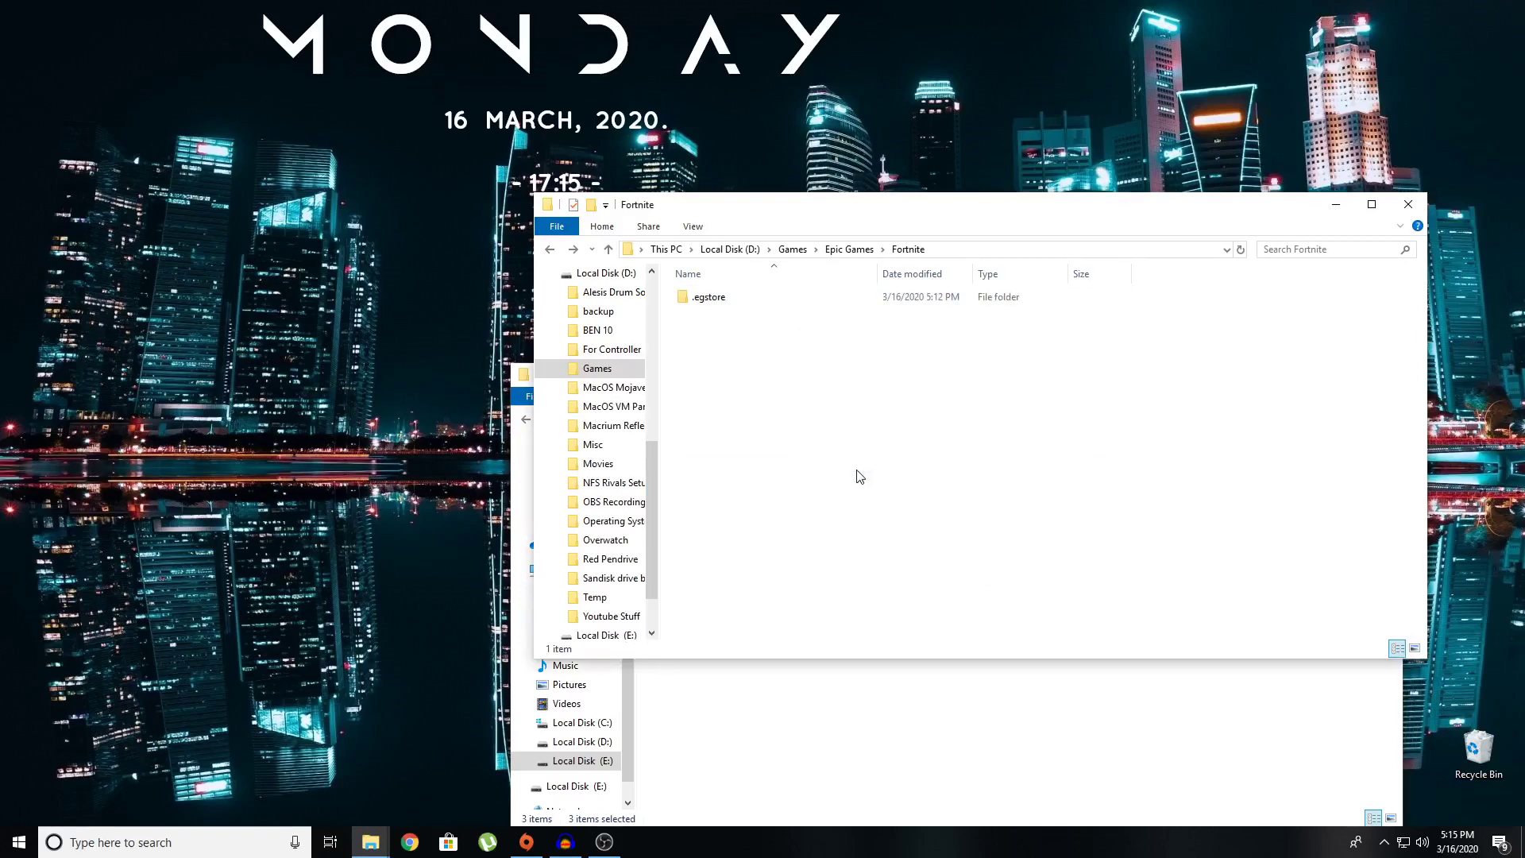
{"action": "left_click", "coordinate": [878, 669]}
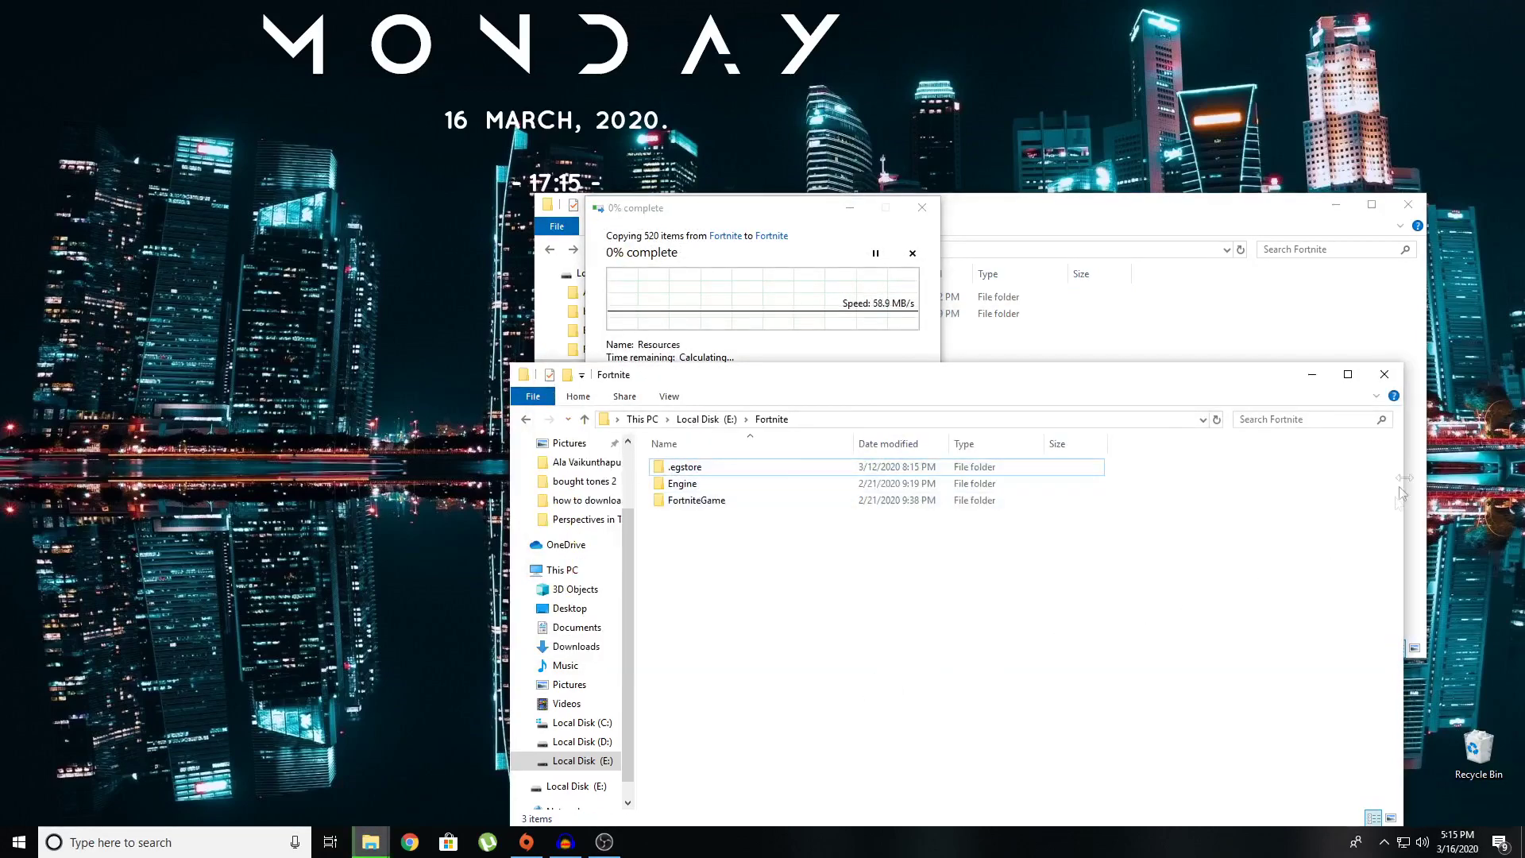
Close the E:\Fortnite window, let the copy finish, then close the D: Fortnite window.
{"action": "left_click", "coordinate": [1384, 374]}
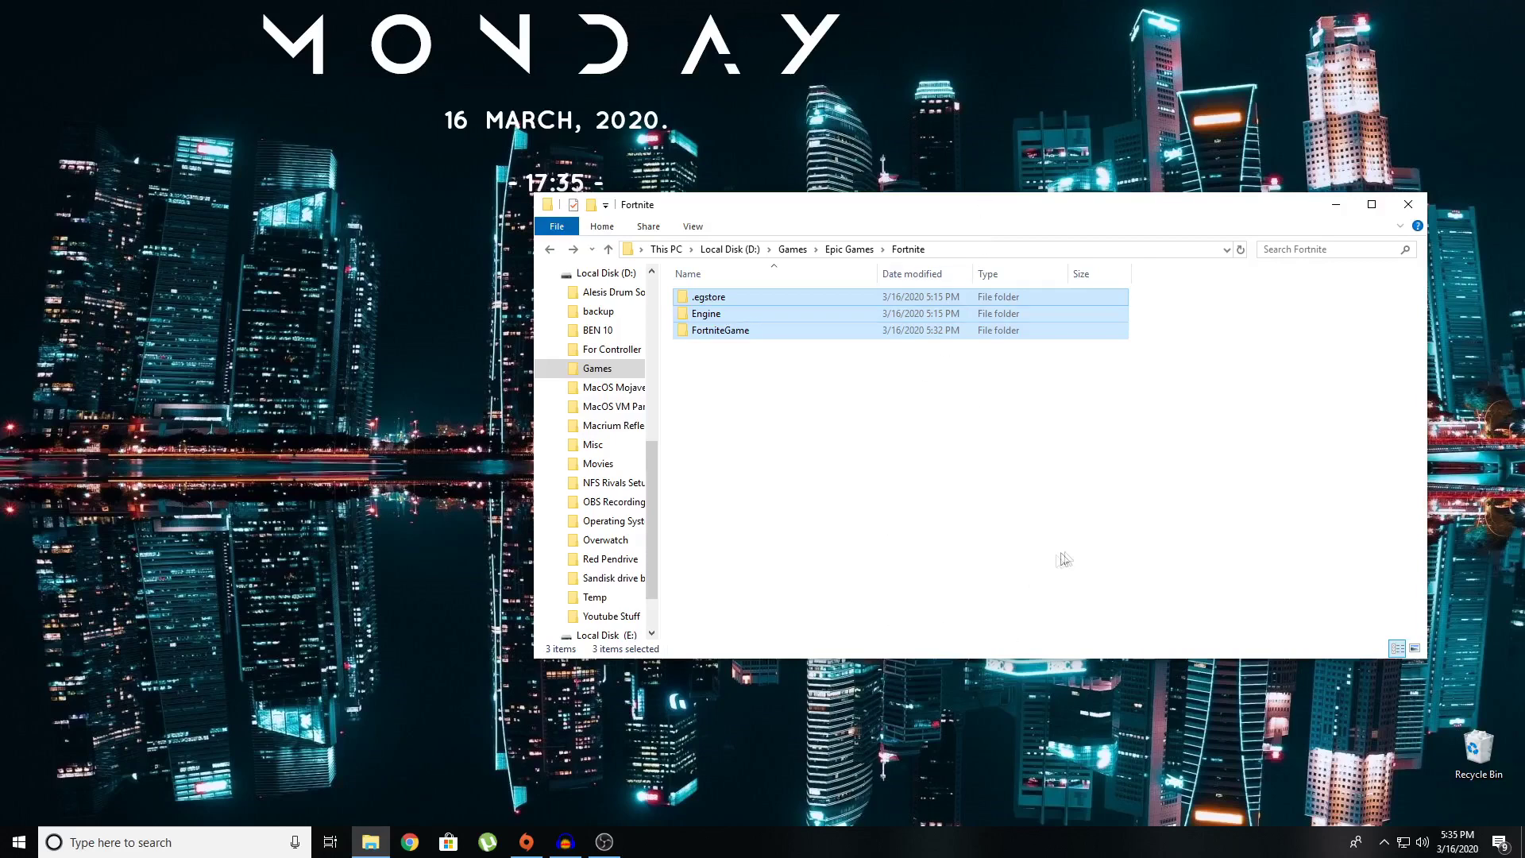
{"action": "mouse_move", "coordinate": [1184, 210]}
{"action": "left_mouse_down"}
{"action": "mouse_move", "coordinate": [1117, 92]}
{"action": "mouse_move", "coordinate": [1142, 147]}
{"action": "left_mouse_up"}
{"action": "left_click", "coordinate": [1348, 125]}
Refresh the desktop and reopen Epic Games Launcher, showing Fortnite paused at 134MB of 34.9GB.
{"action": "right_click", "coordinate": [1275, 243]}
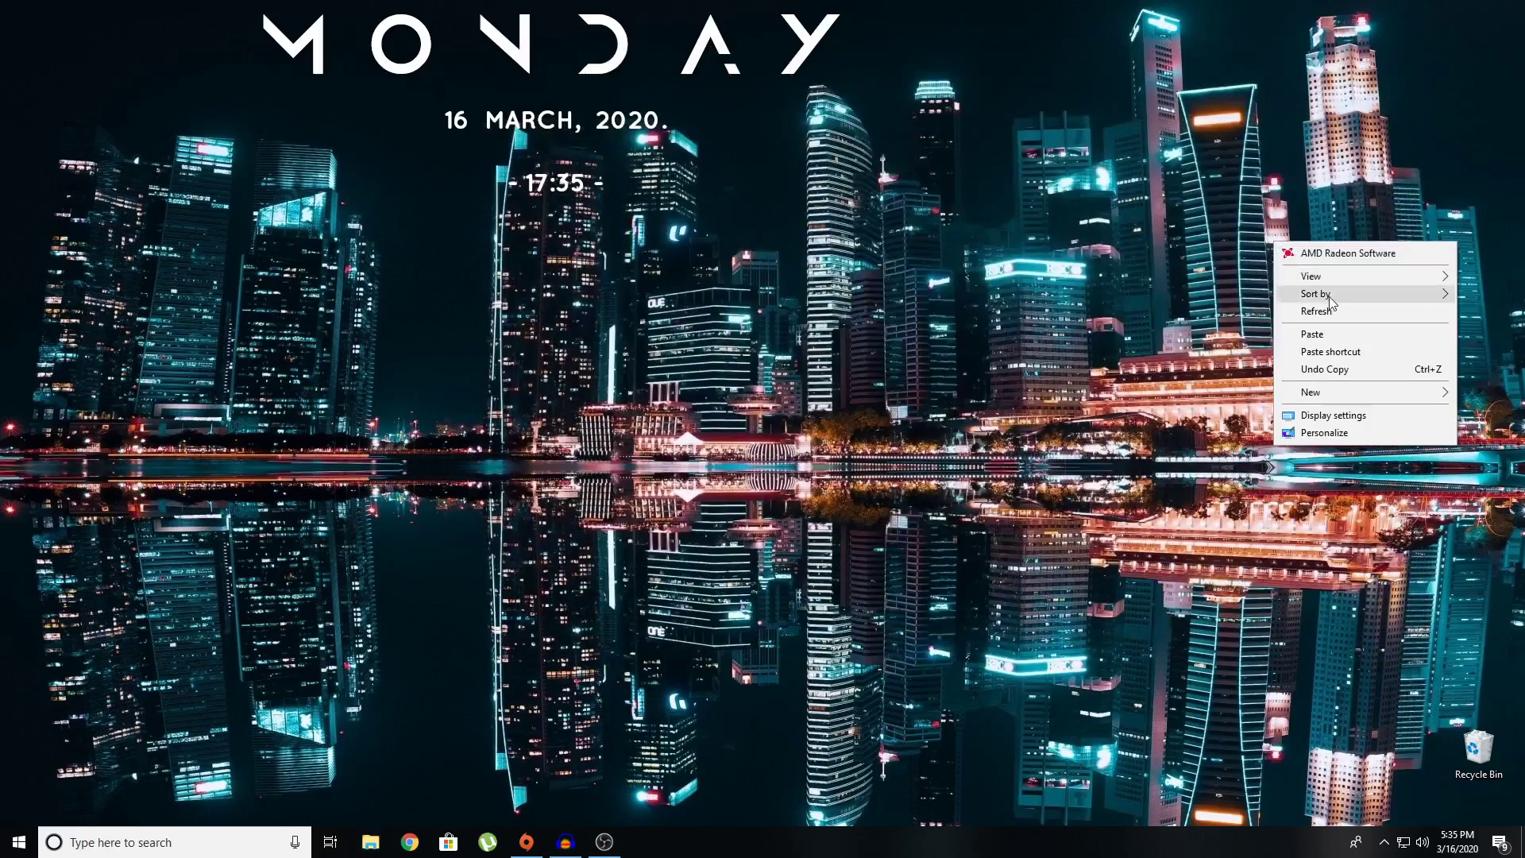
{"action": "left_click", "coordinate": [1314, 310]}
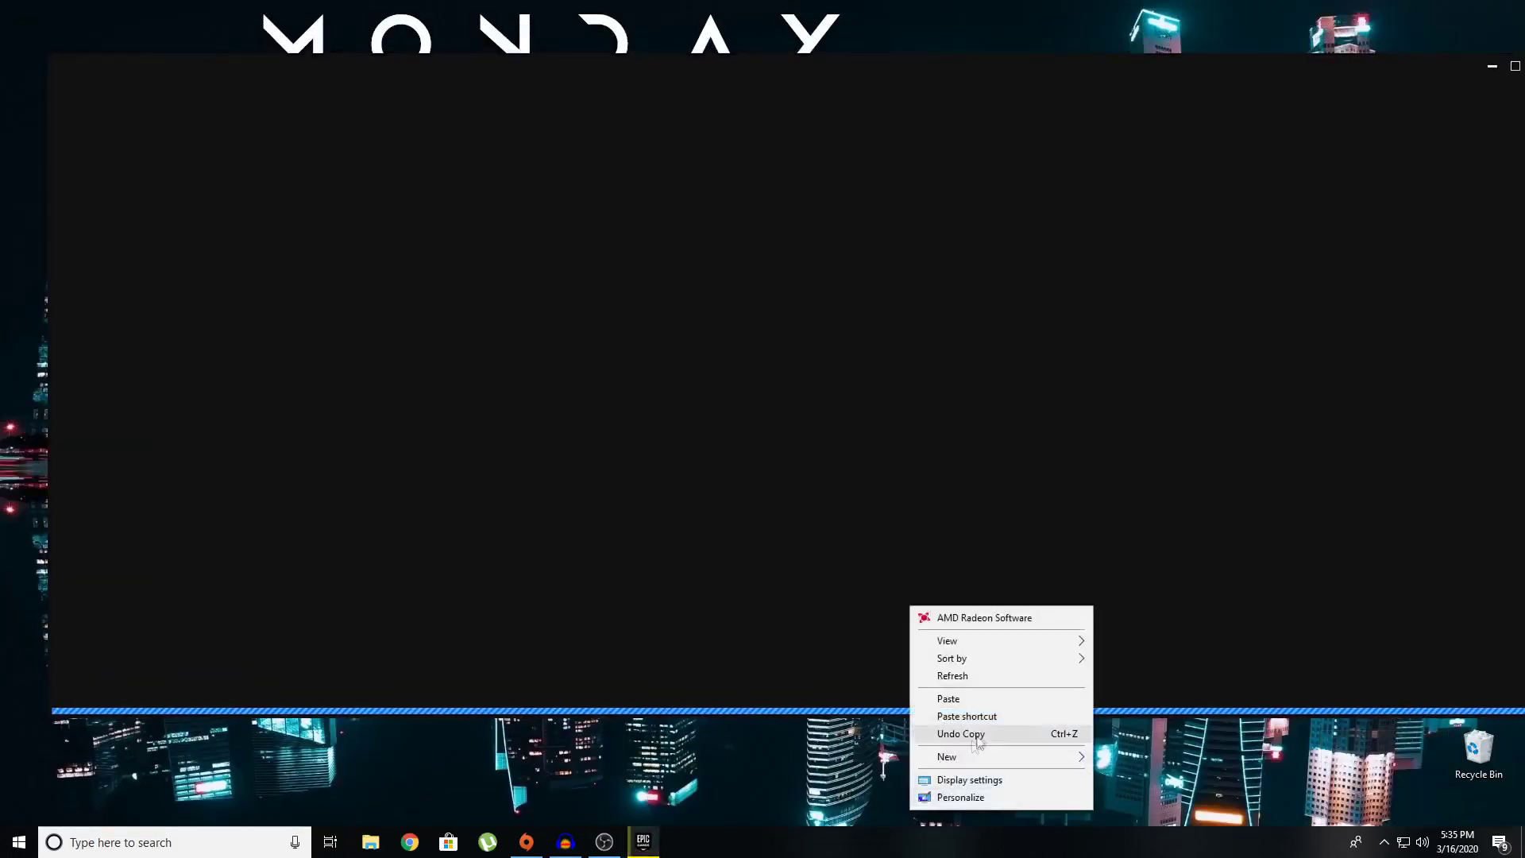
{"action": "left_click", "coordinate": [921, 674]}
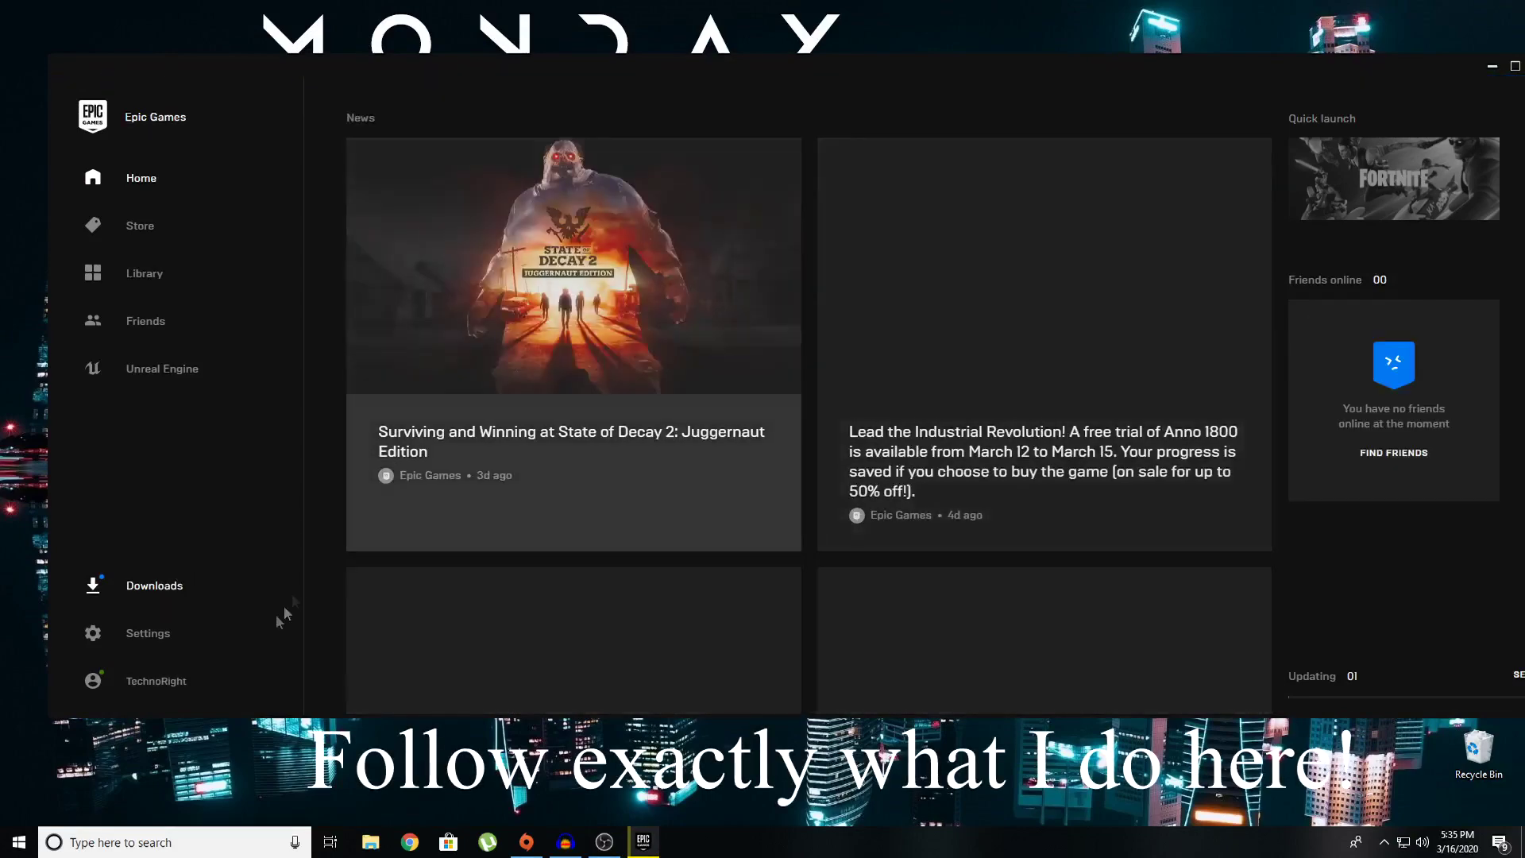
{"action": "mouse_move", "coordinate": [210, 597]}
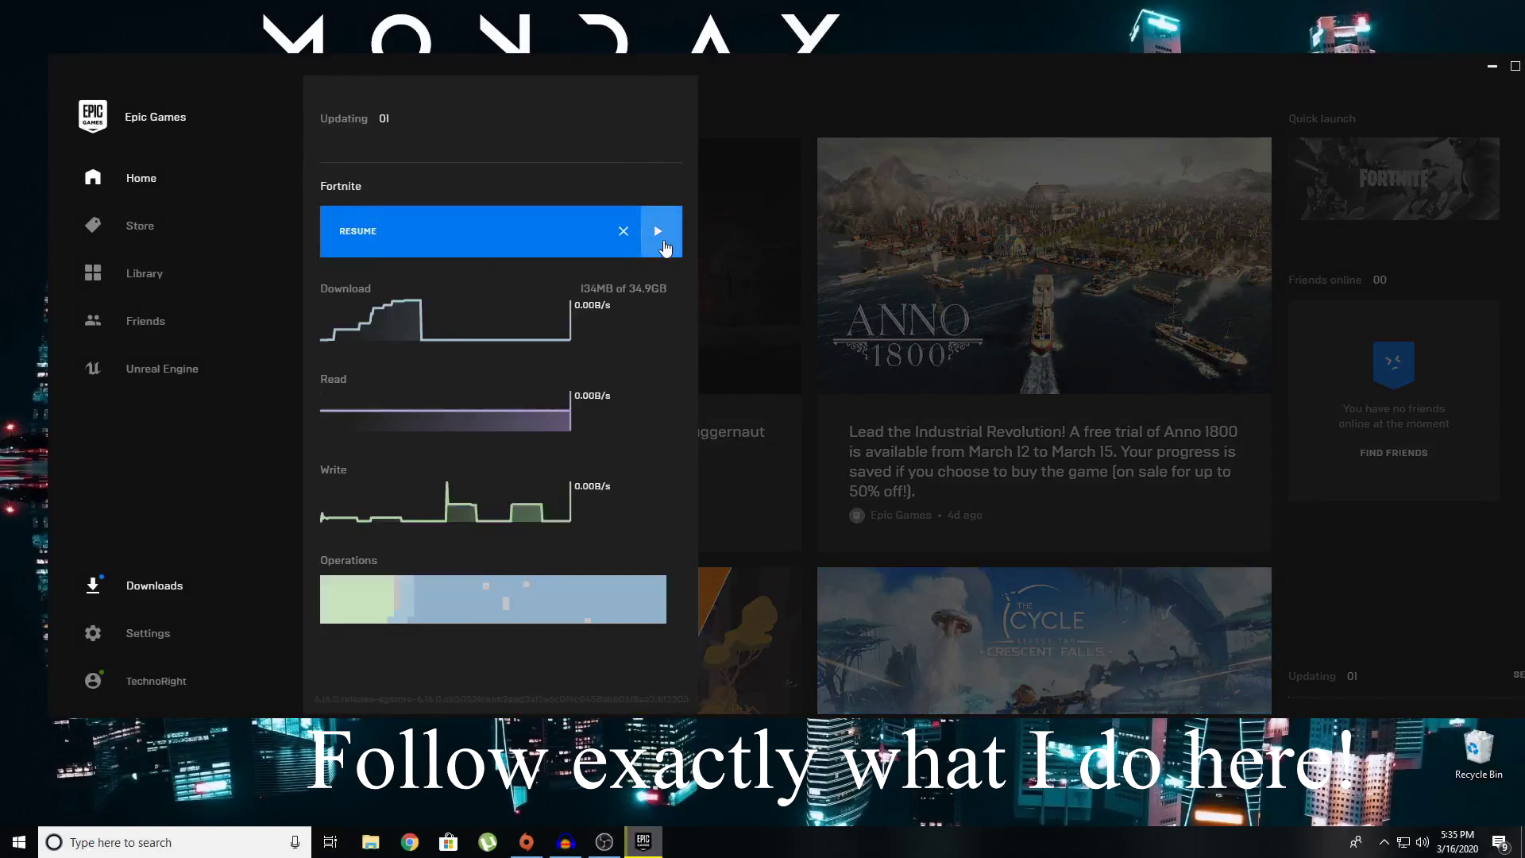
Cancel the old Fortnite task and resume Fortnite from the Library so it verifies the copied files.
{"action": "left_click", "coordinate": [632, 242]}
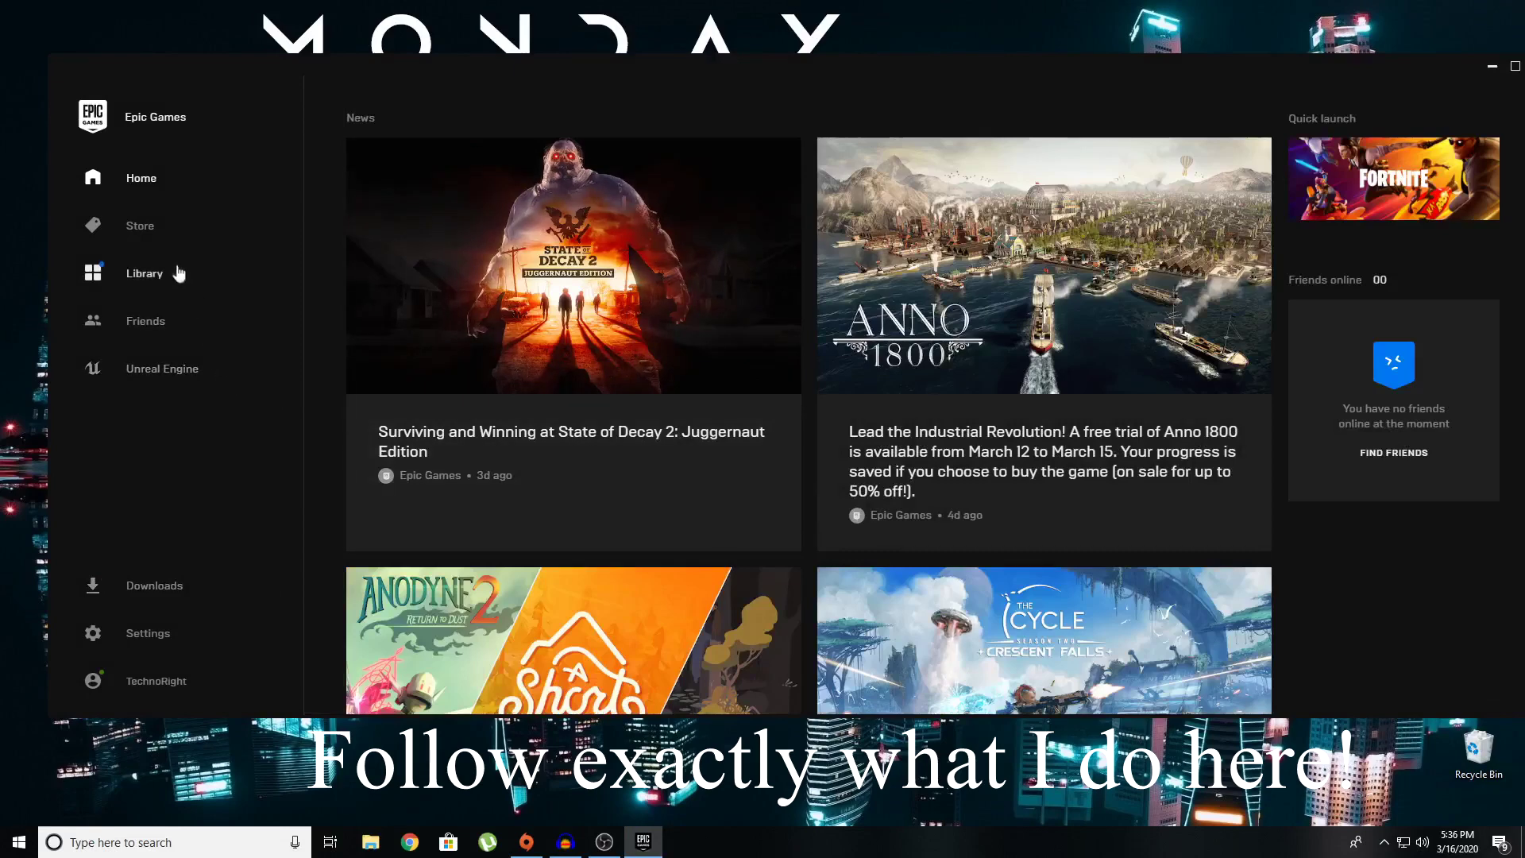
{"action": "left_click", "coordinate": [177, 271]}
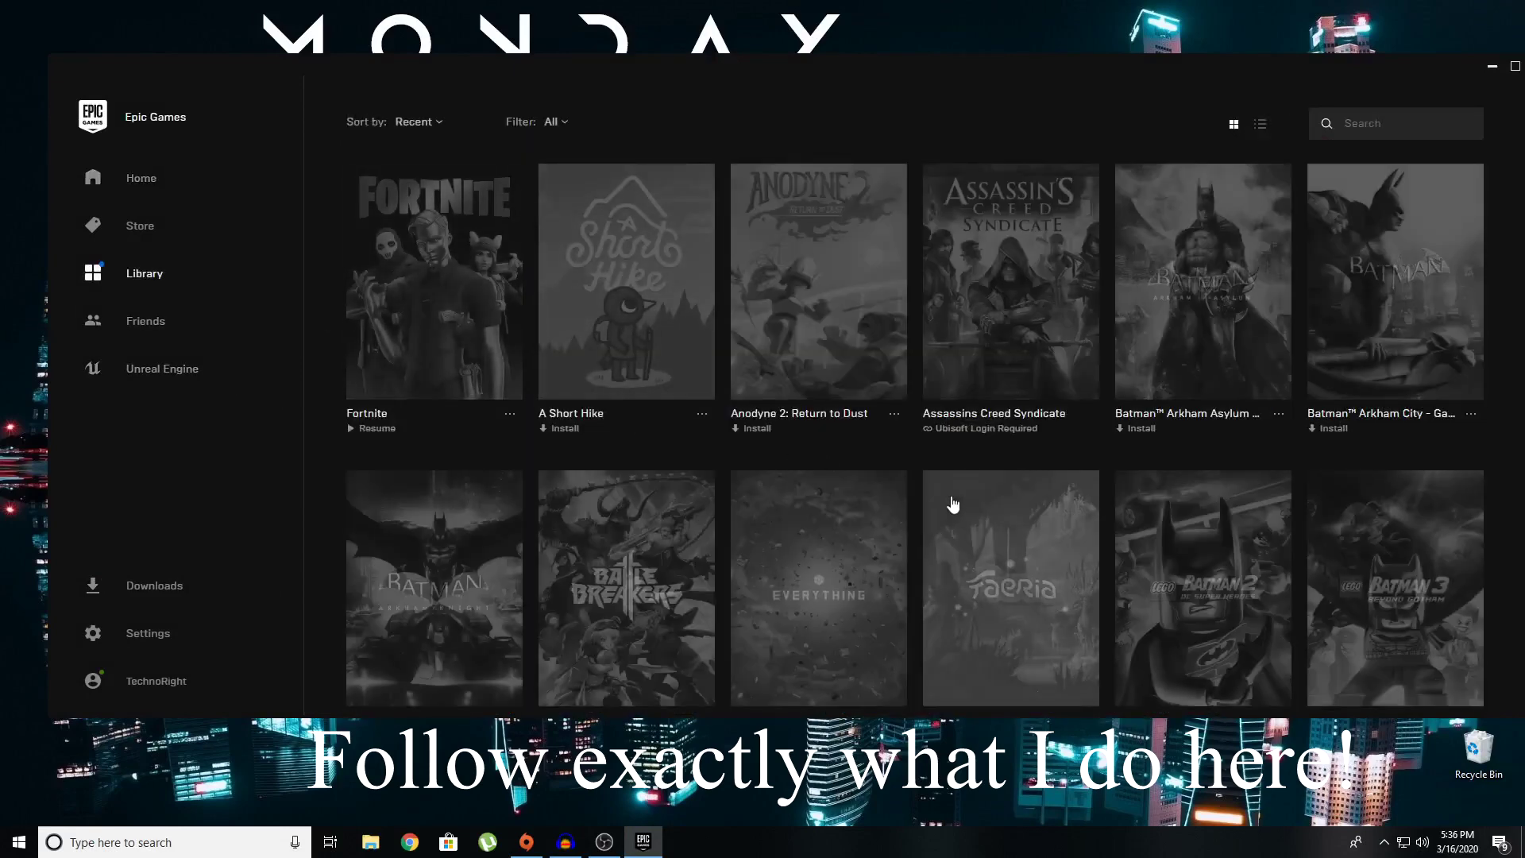
{"action": "scroll", "coordinate": [715, 461], "scroll_direction": "down", "scroll_amount": 2}
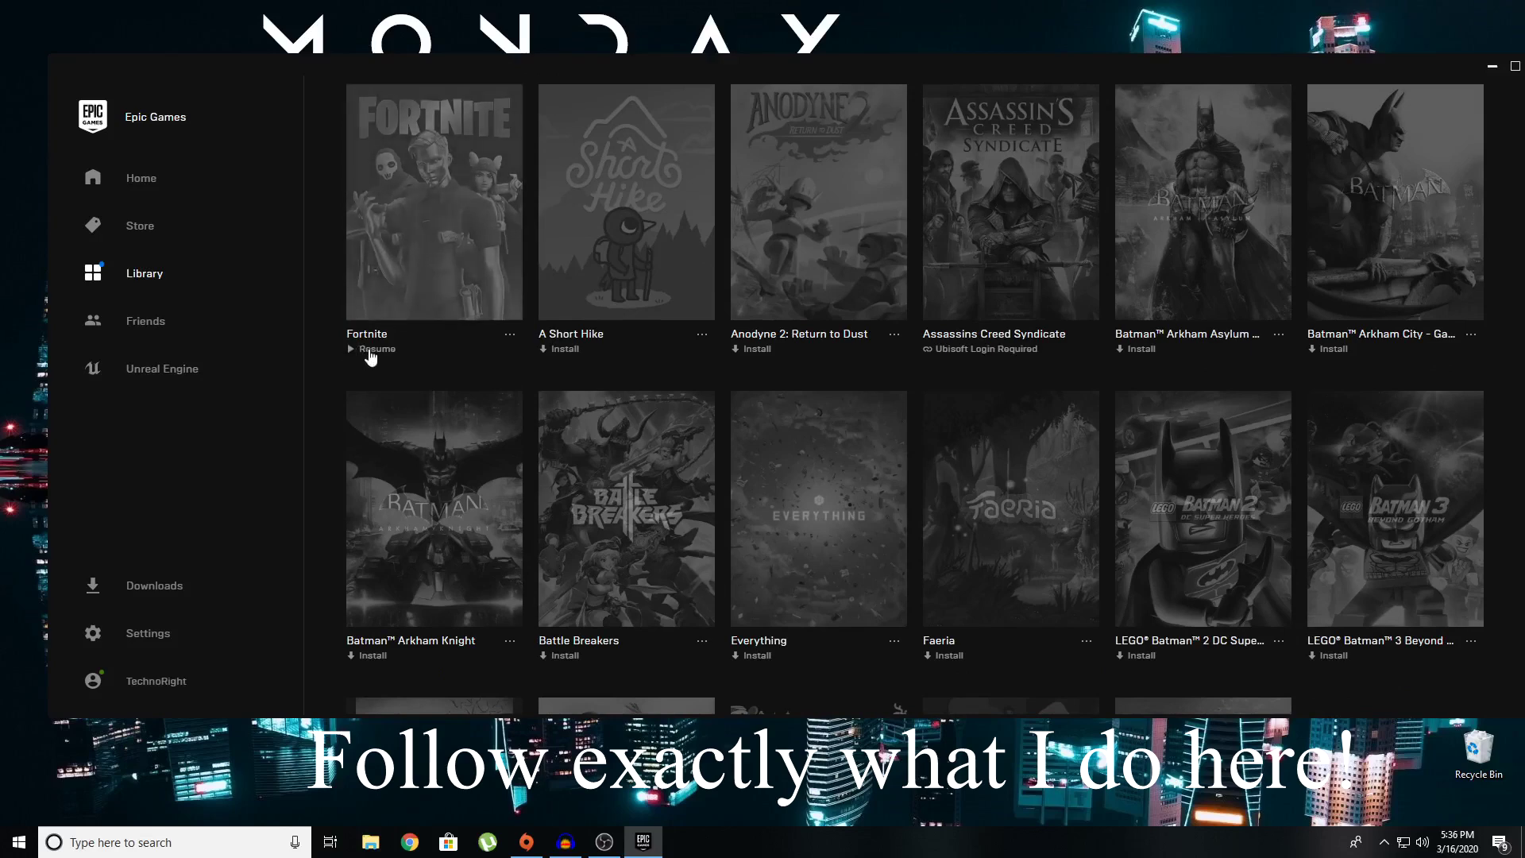
{"action": "left_click", "coordinate": [426, 352]}
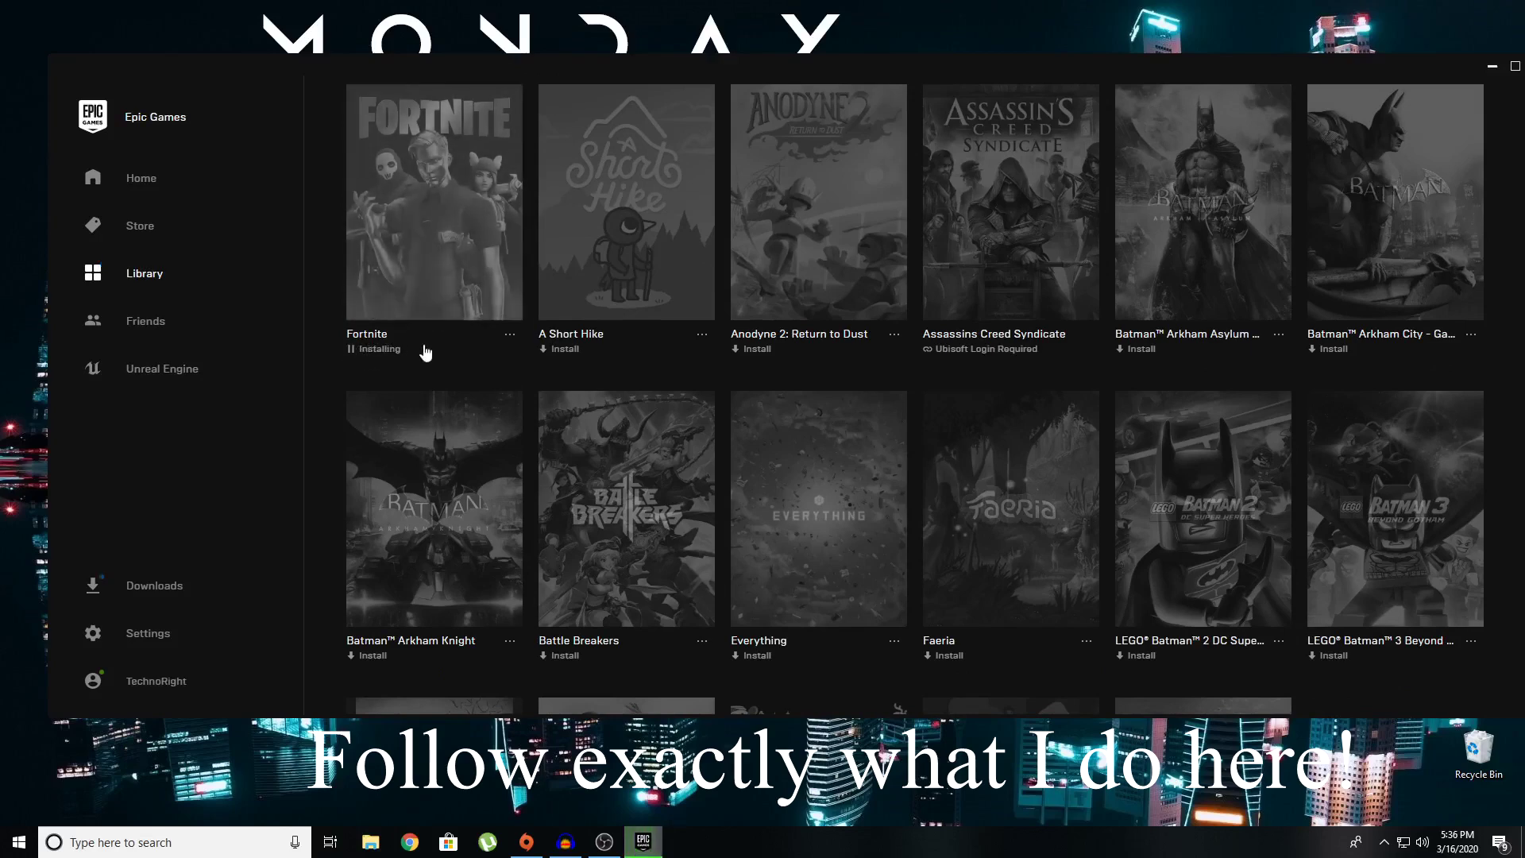
{"action": "left_click", "coordinate": [208, 586]}
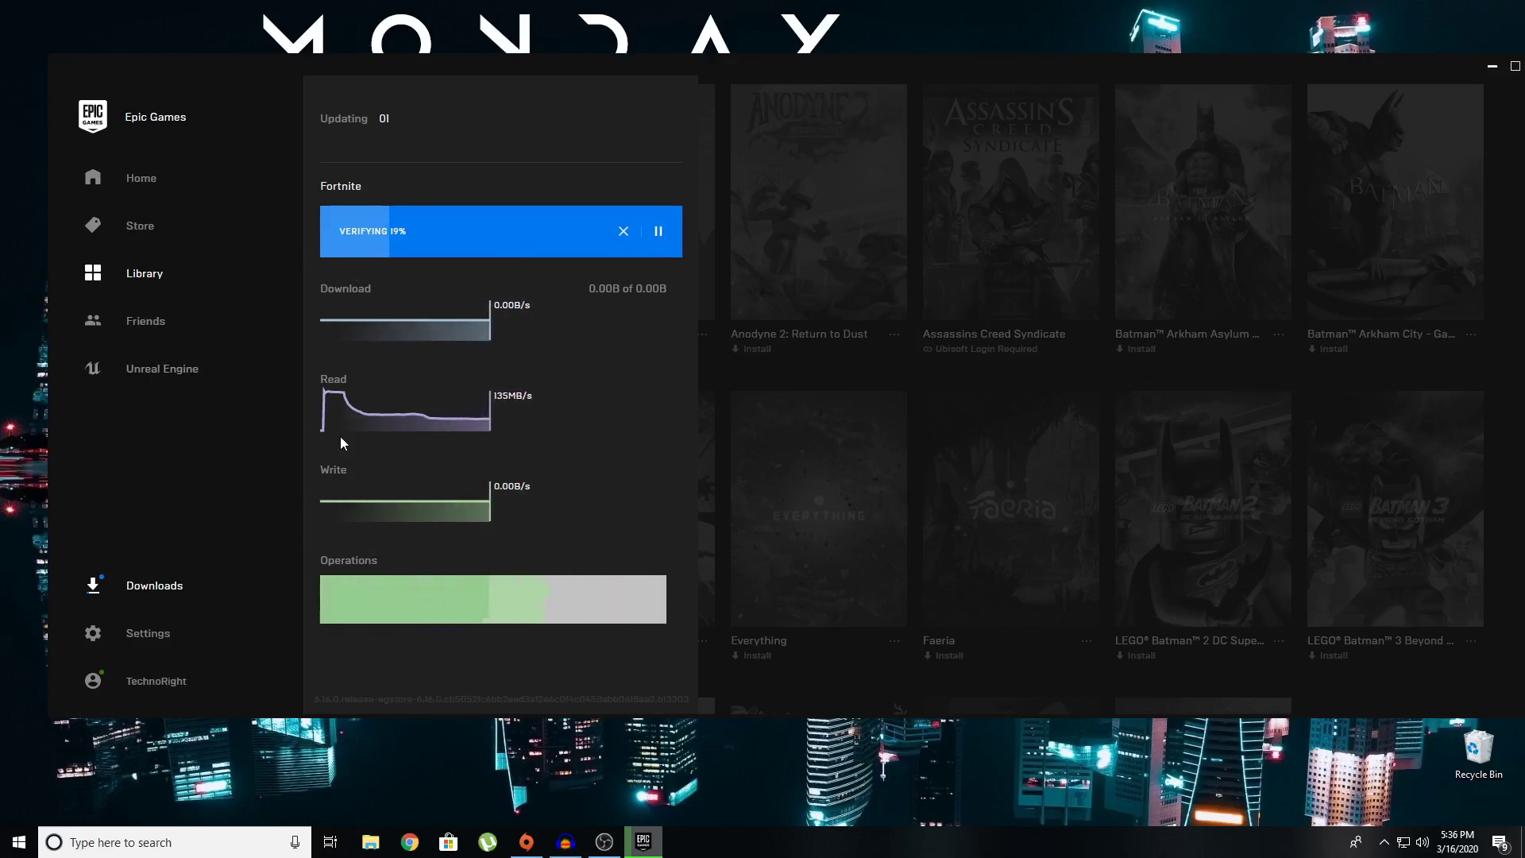
Reopen Downloads to watch verification finish and the 112MB Fortnite update begin.
{"action": "left_click", "coordinate": [753, 286]}
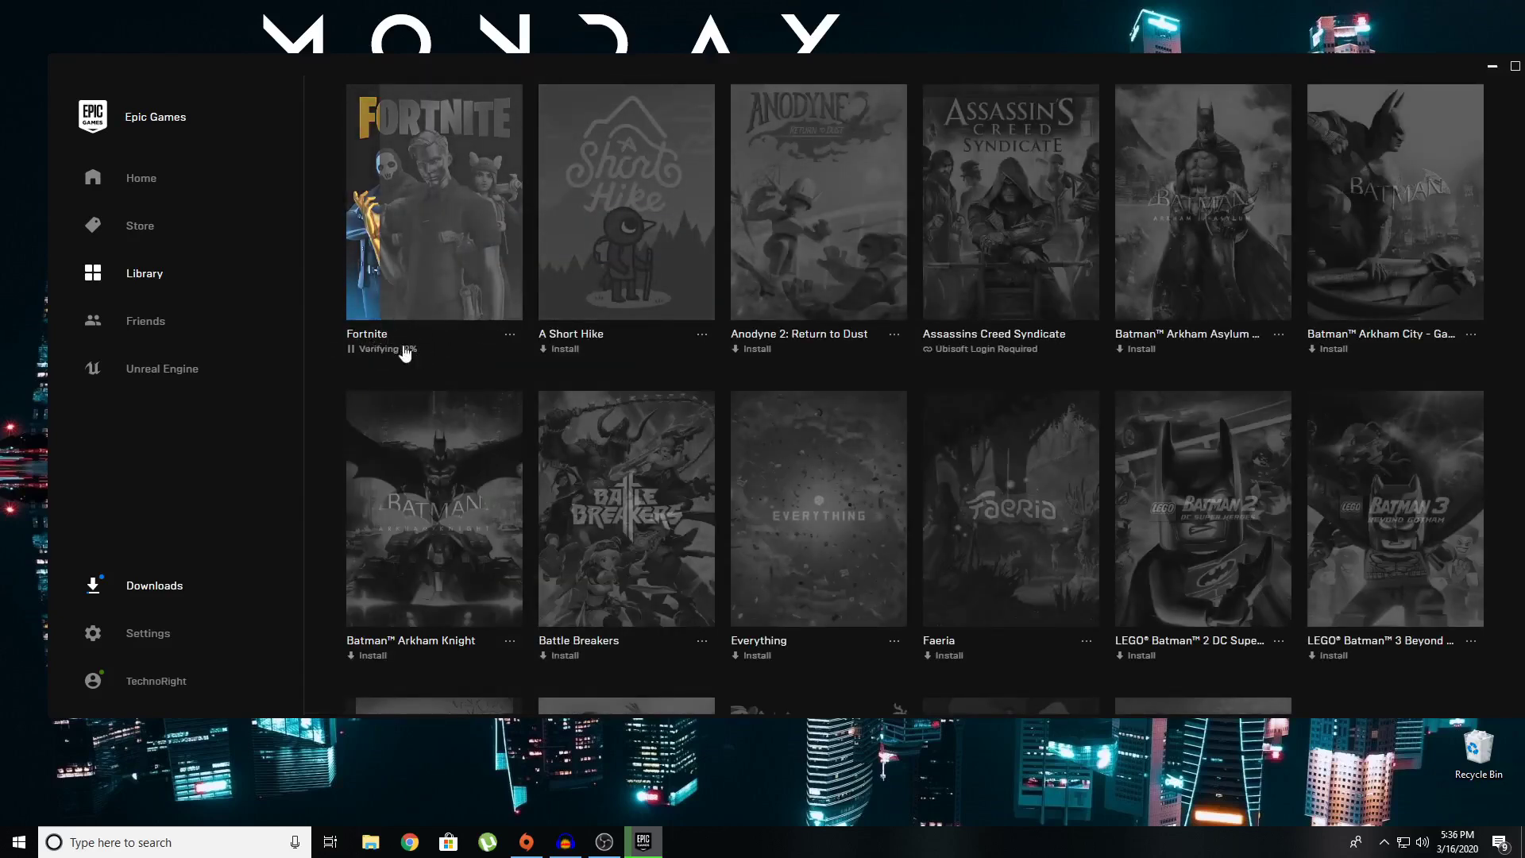
{"action": "left_click", "coordinate": [237, 580]}
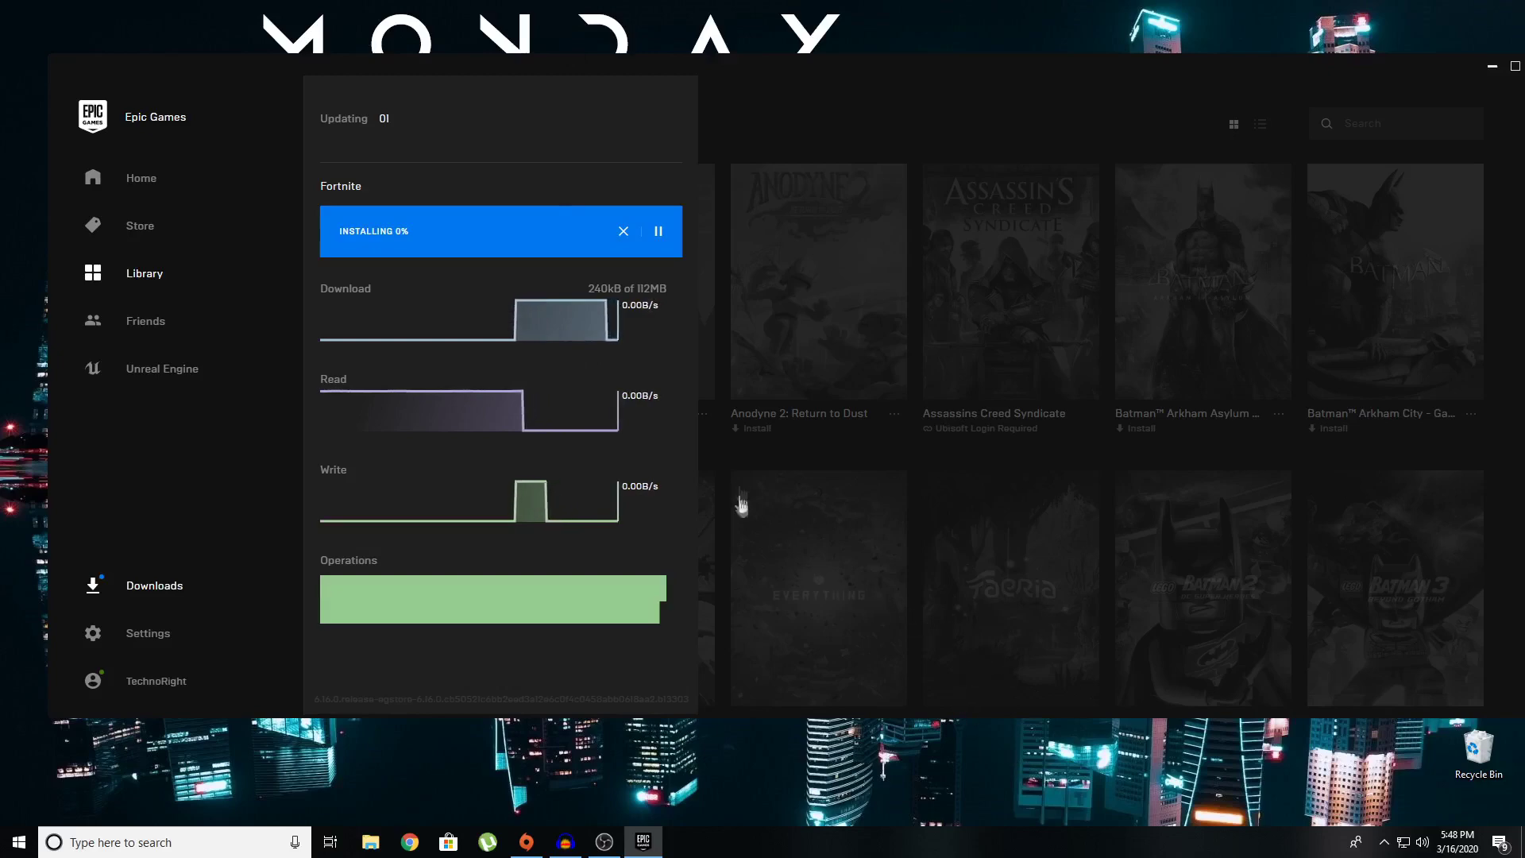
Reposition the launcher window and repeatedly check Fortnite's 112MB update progress until it reaches 9%.
{"action": "left_click", "coordinate": [868, 94]}
{"action": "left_click_drag", "start_coordinate": [1309, 73], "coordinate": [1401, 97]}
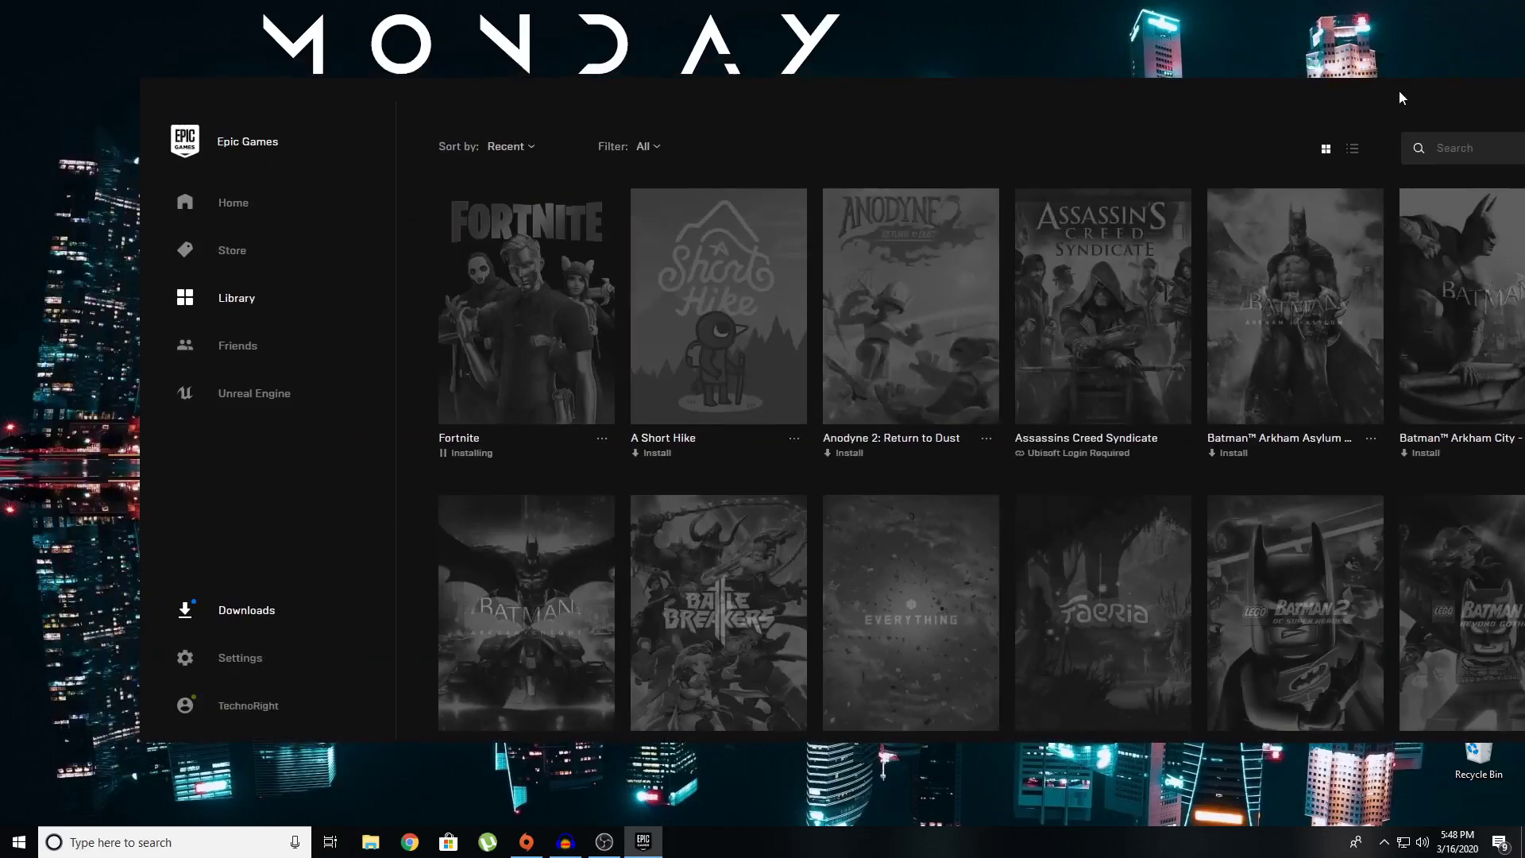
{"action": "left_click", "coordinate": [246, 610]}
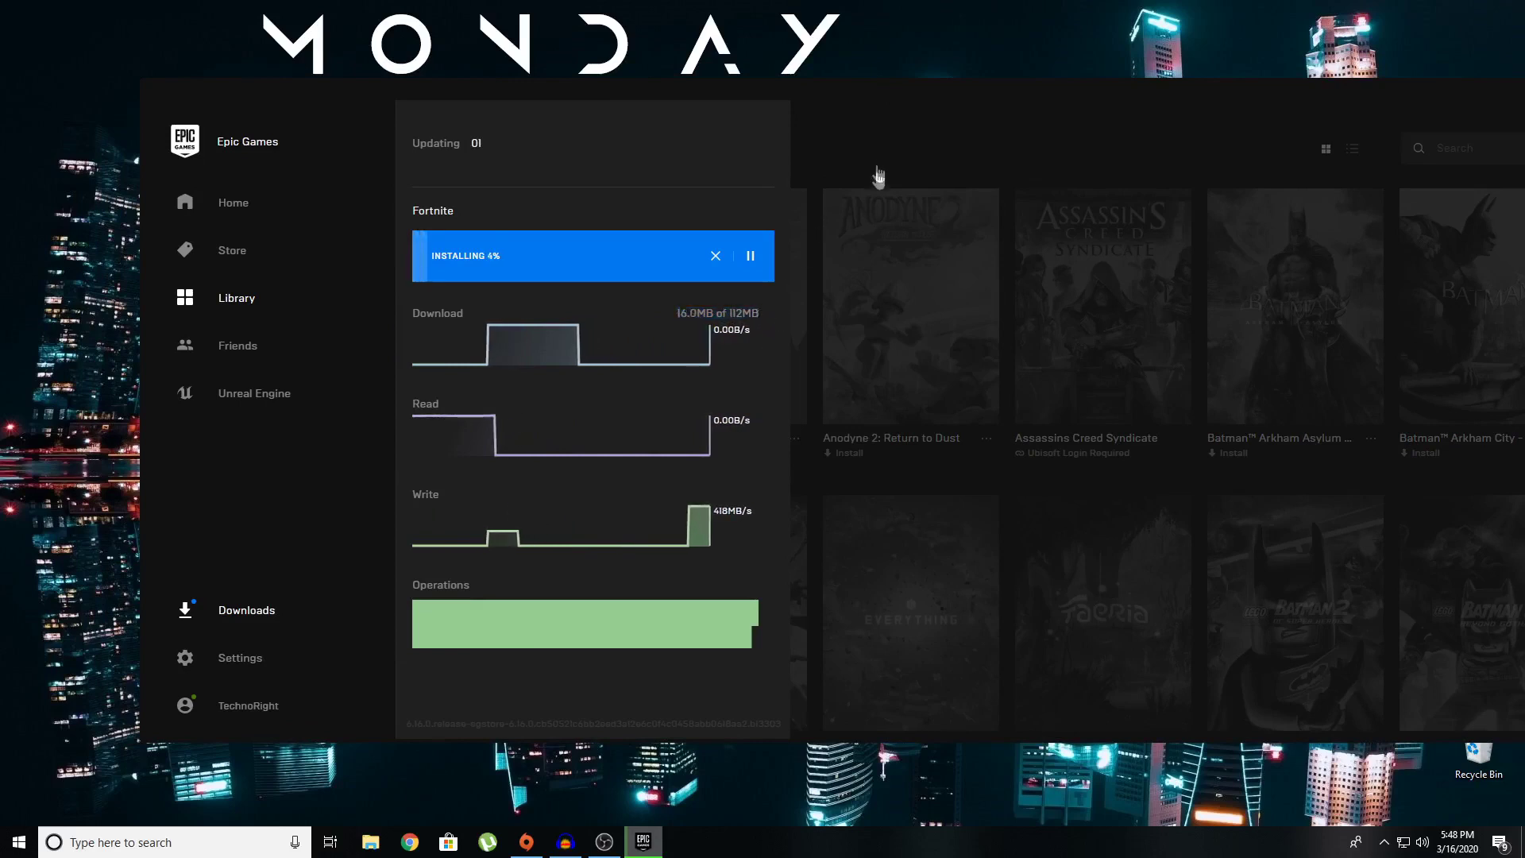
{"action": "left_click", "coordinate": [810, 103]}
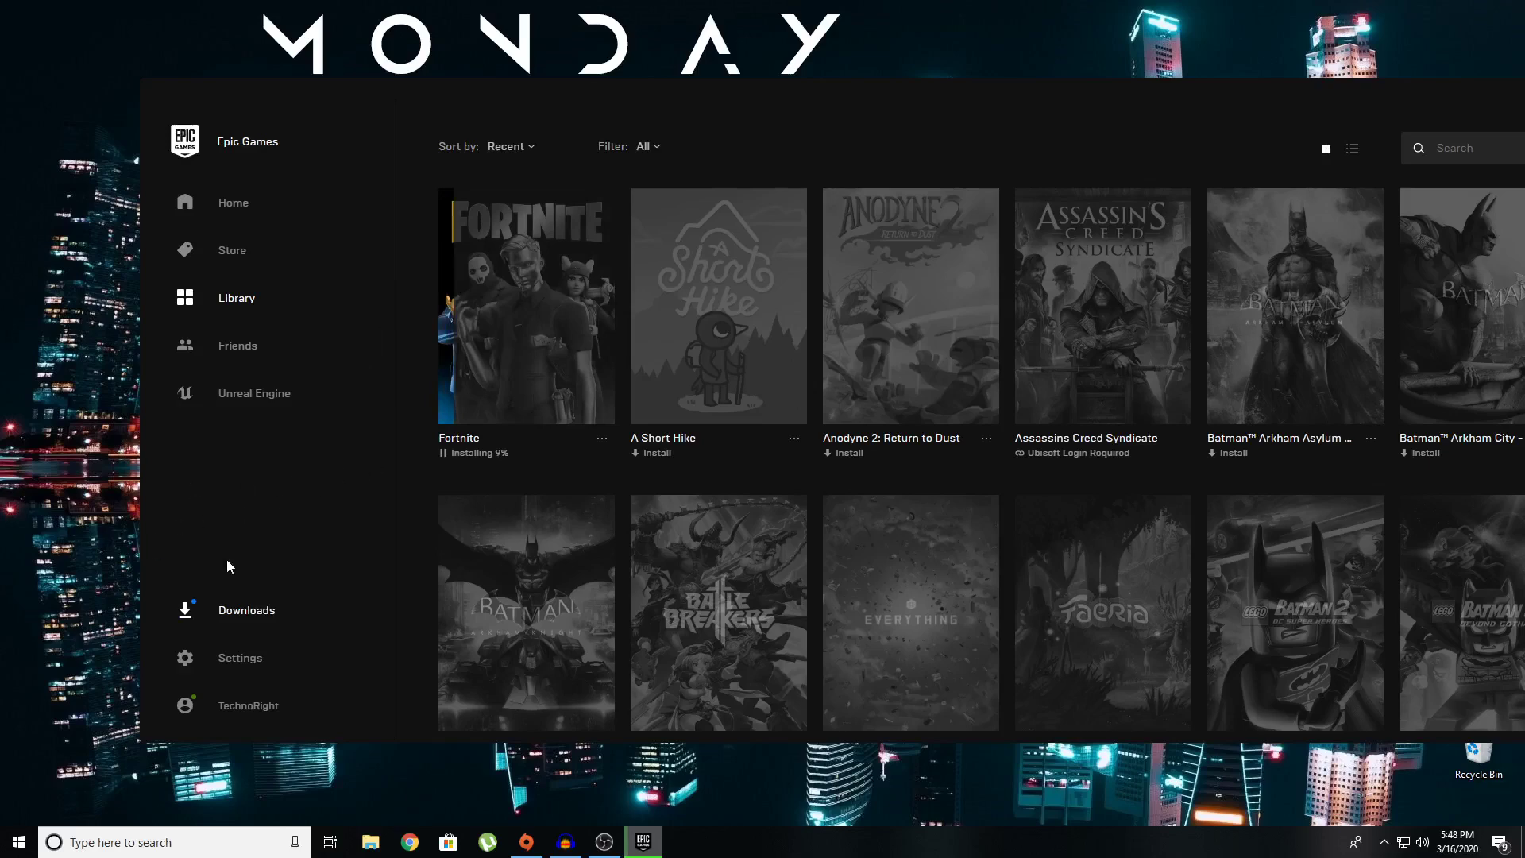
{"action": "left_click", "coordinate": [255, 612]}
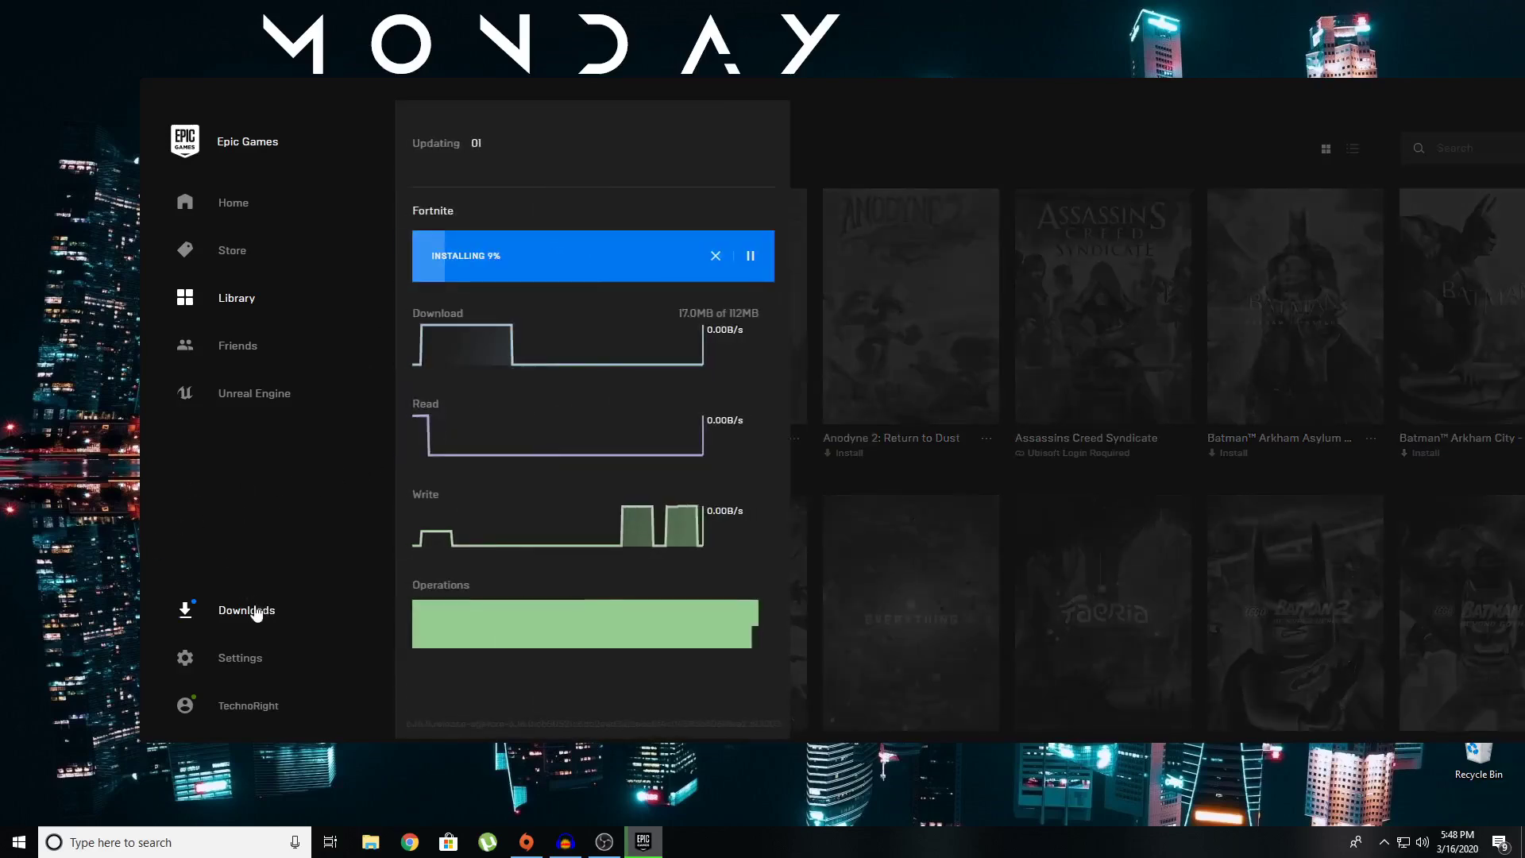
{"action": "left_click", "coordinate": [256, 611]}
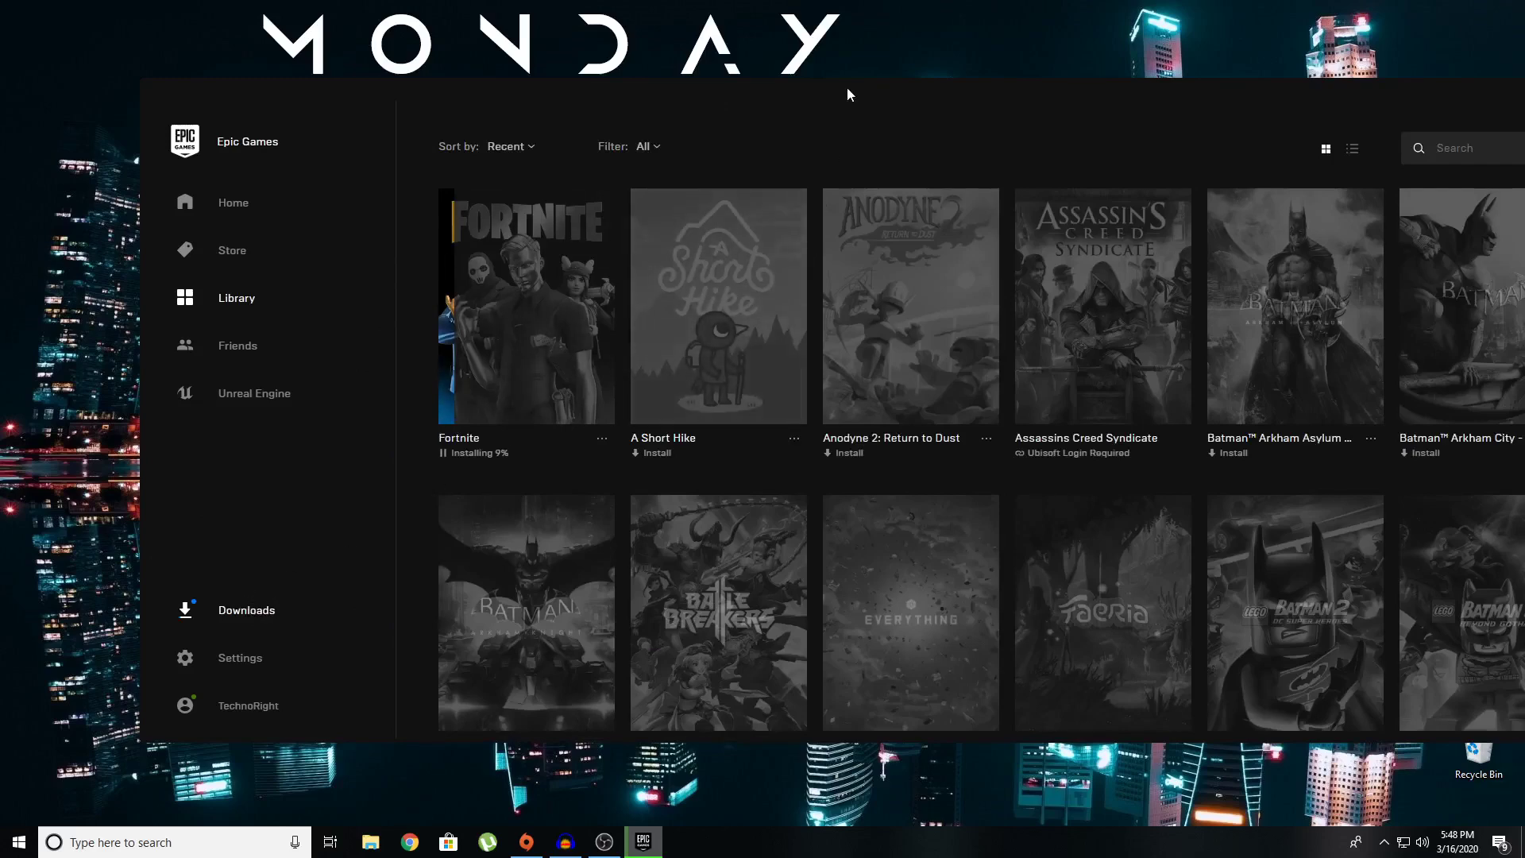
{"action": "left_click_drag", "start_coordinate": [812, 106], "coordinate": [742, 101]}
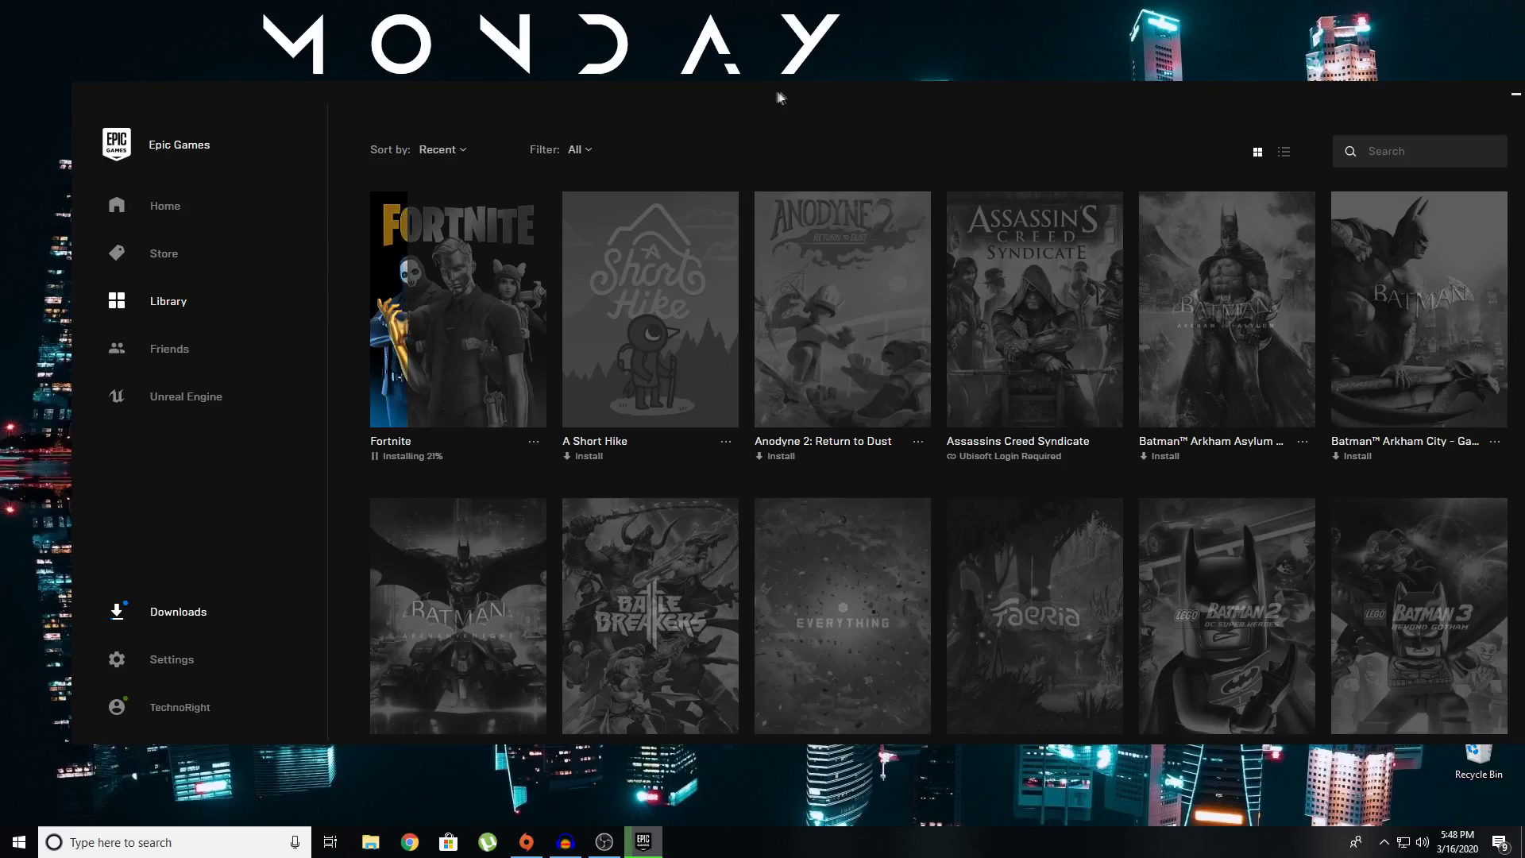
{"action": "left_click_drag", "start_coordinate": [783, 94], "coordinate": [781, 70]}
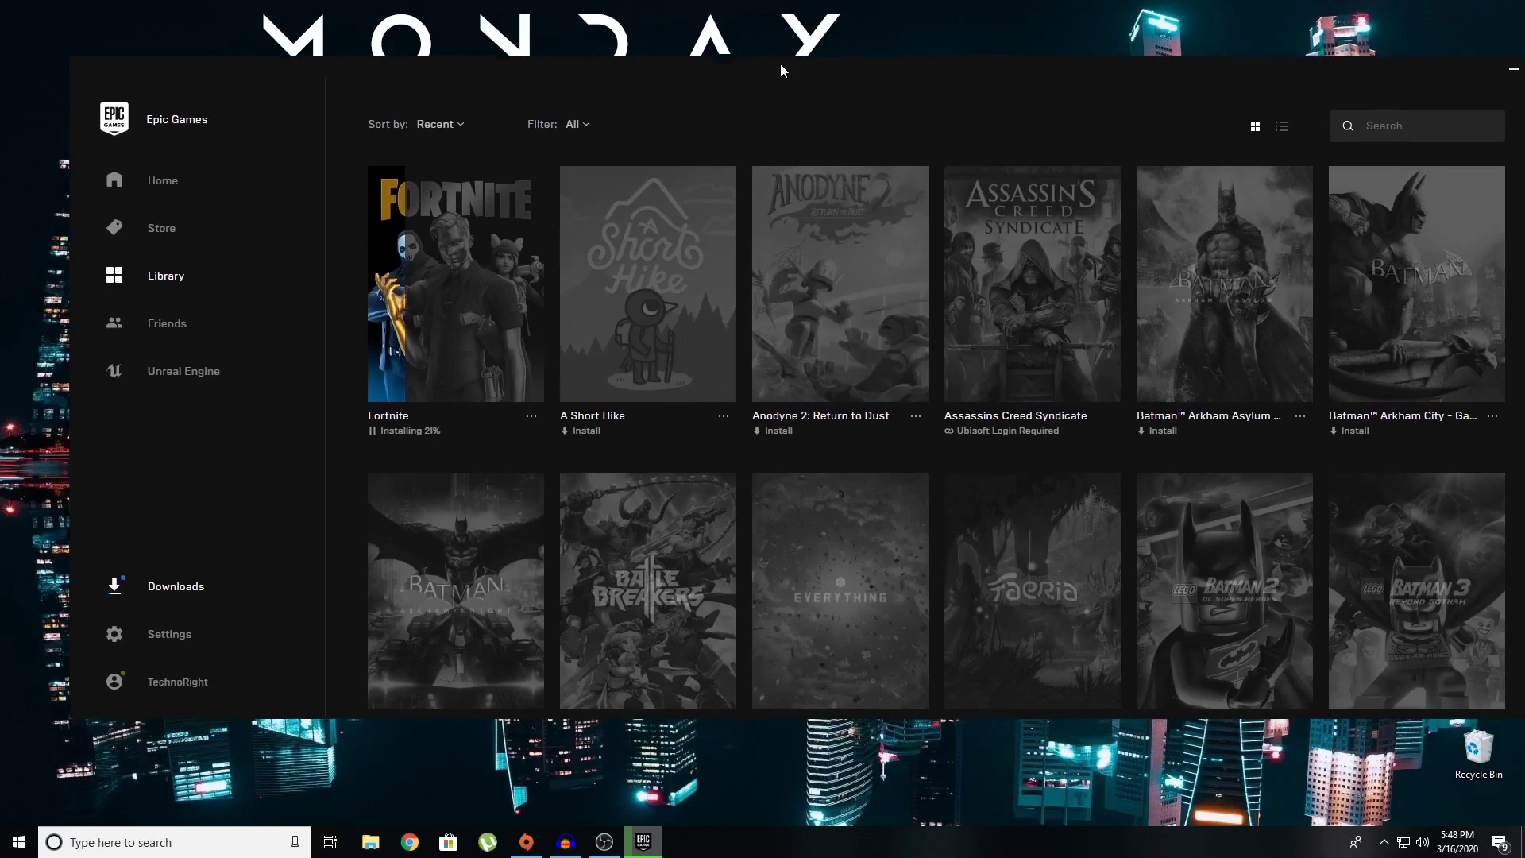